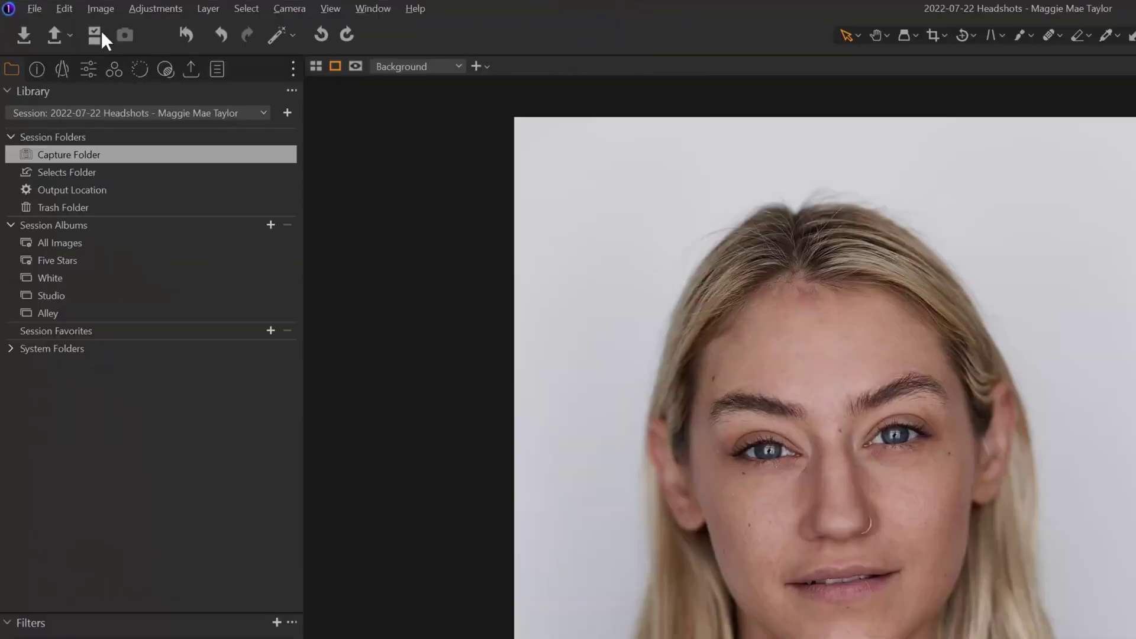
Open Cull Images for the headshot session, grouped at 75% similarity
{"action": "left_click", "coordinate": [182, 68]}
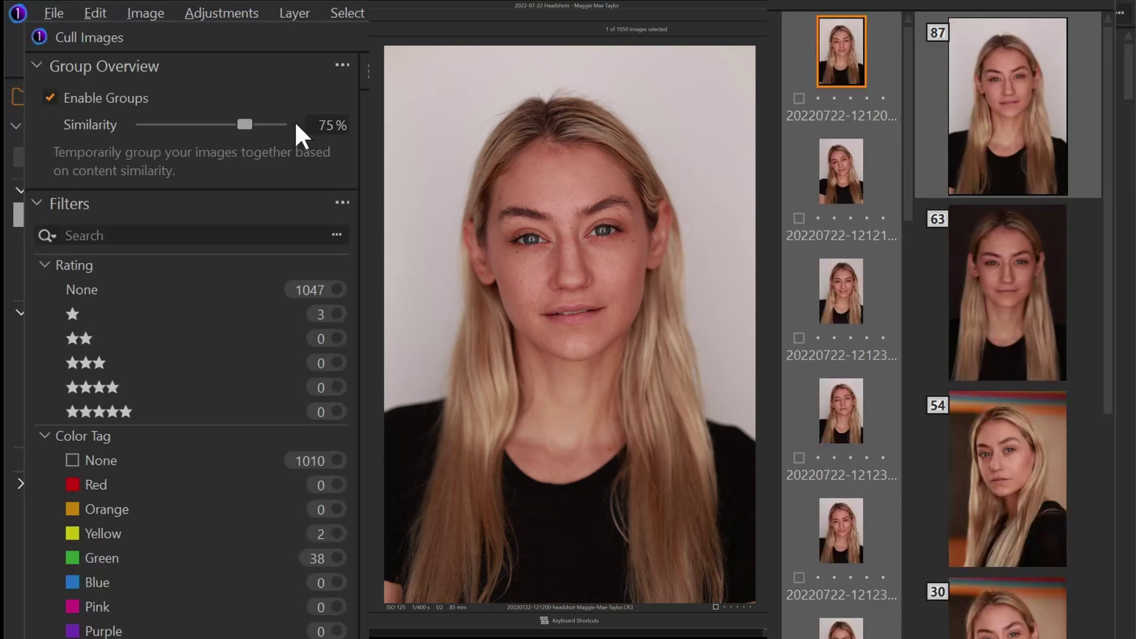
Sweep the Similarity slider between 100% and 31%, settling at 65%
{"action": "left_click_drag", "start_coordinate": [253, 126], "coordinate": [297, 127]}
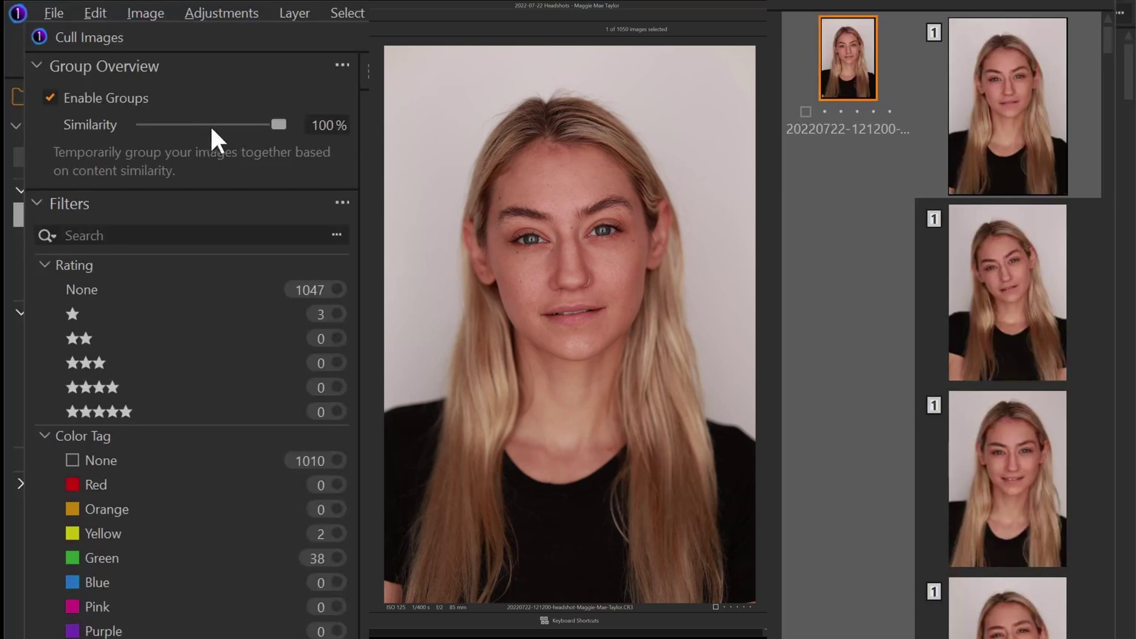
{"action": "left_click_drag", "start_coordinate": [277, 124], "coordinate": [201, 126]}
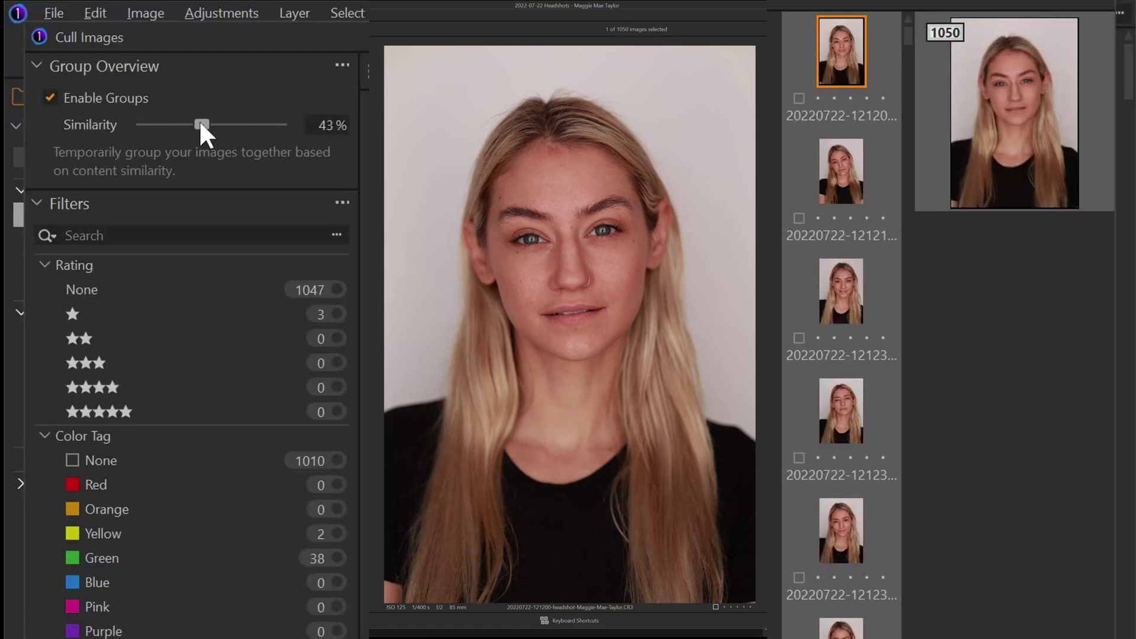
{"action": "left_click_drag", "start_coordinate": [200, 122], "coordinate": [212, 124]}
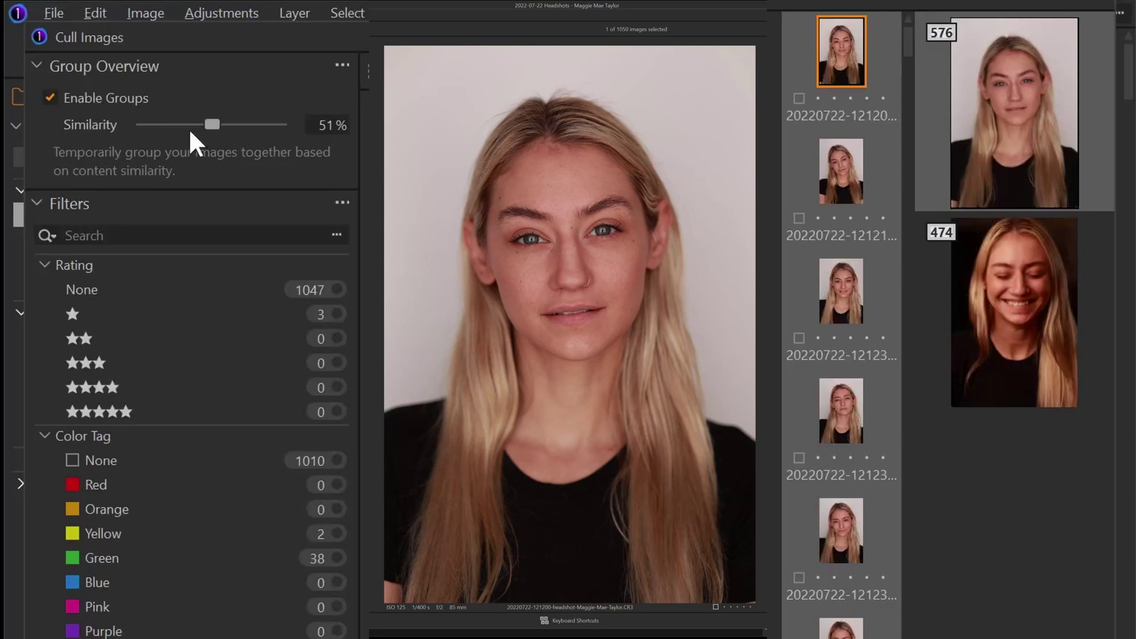
{"action": "left_click_drag", "start_coordinate": [213, 124], "coordinate": [227, 123]}
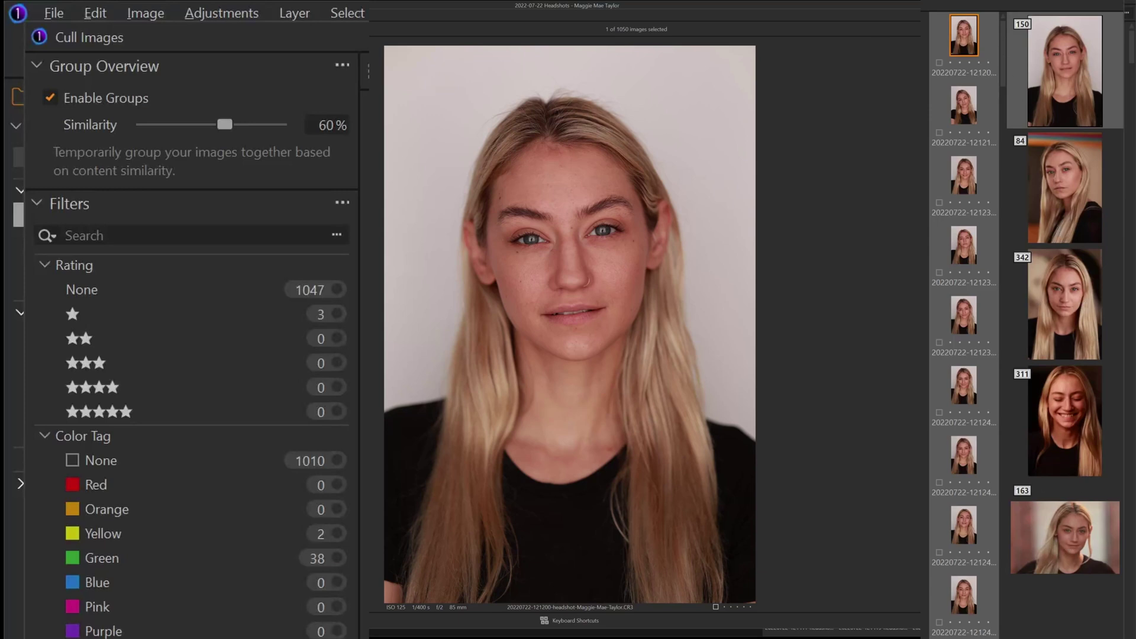
{"action": "left_click_drag", "start_coordinate": [229, 123], "coordinate": [232, 122]}
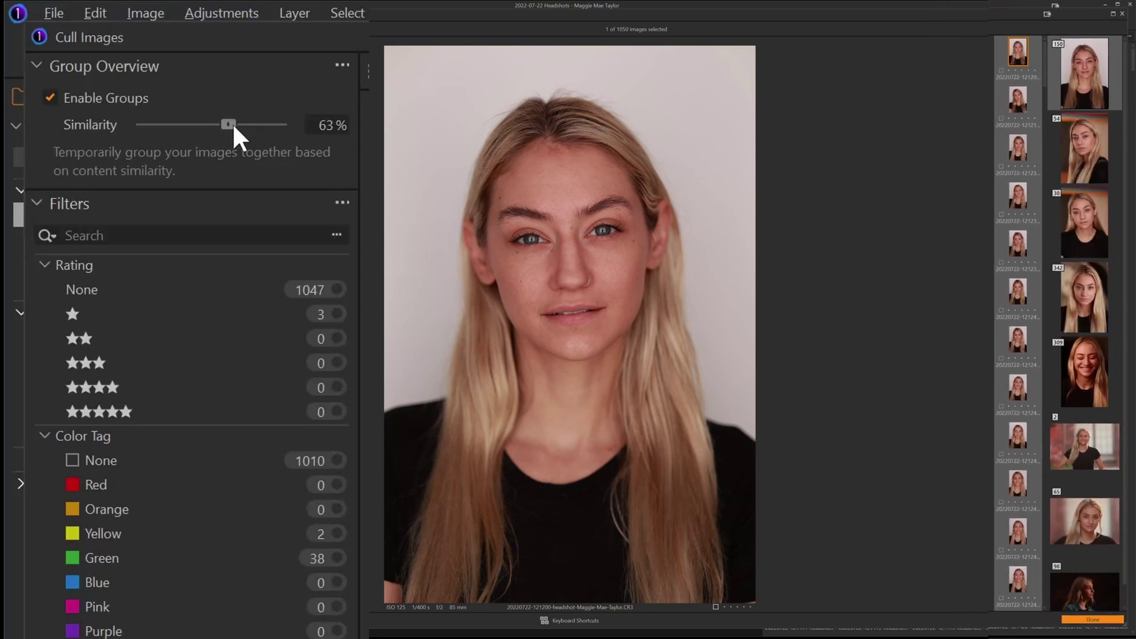
{"action": "scroll", "coordinate": [1083, 369], "scroll_direction": "down", "scroll_amount": 1}
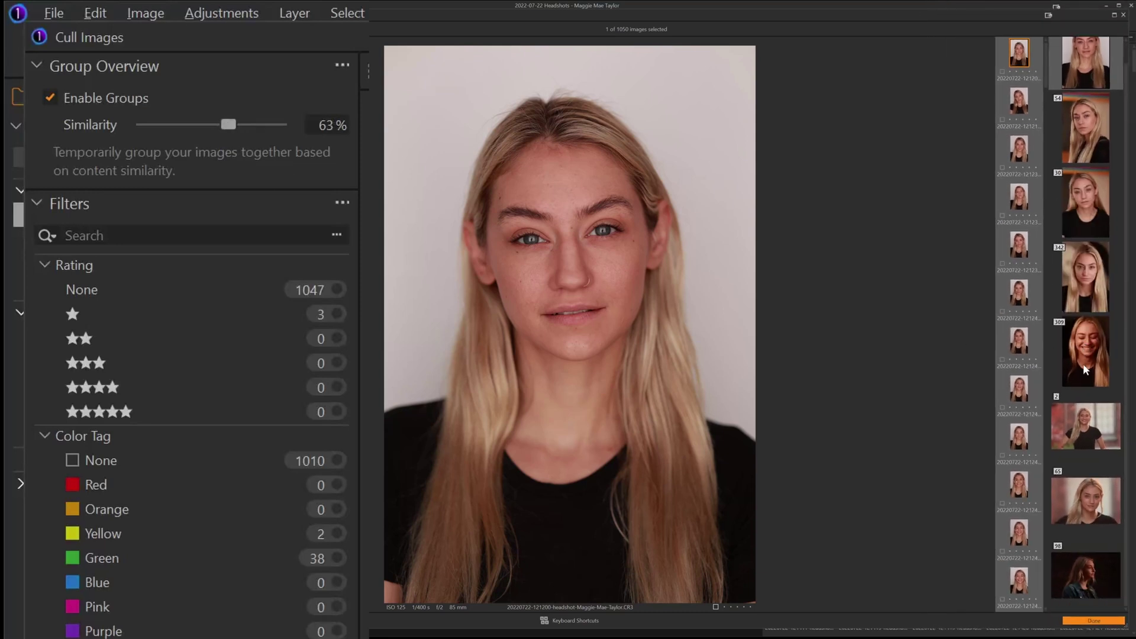
{"action": "left_click_drag", "start_coordinate": [230, 120], "coordinate": [233, 122]}
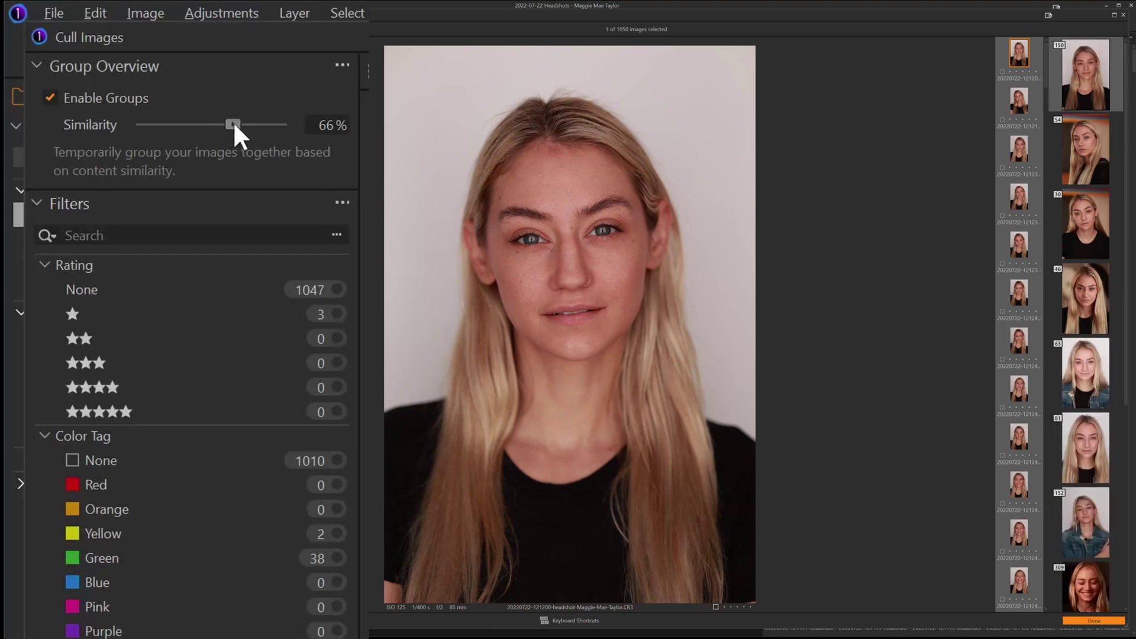
{"action": "left_click_drag", "start_coordinate": [233, 121], "coordinate": [231, 122]}
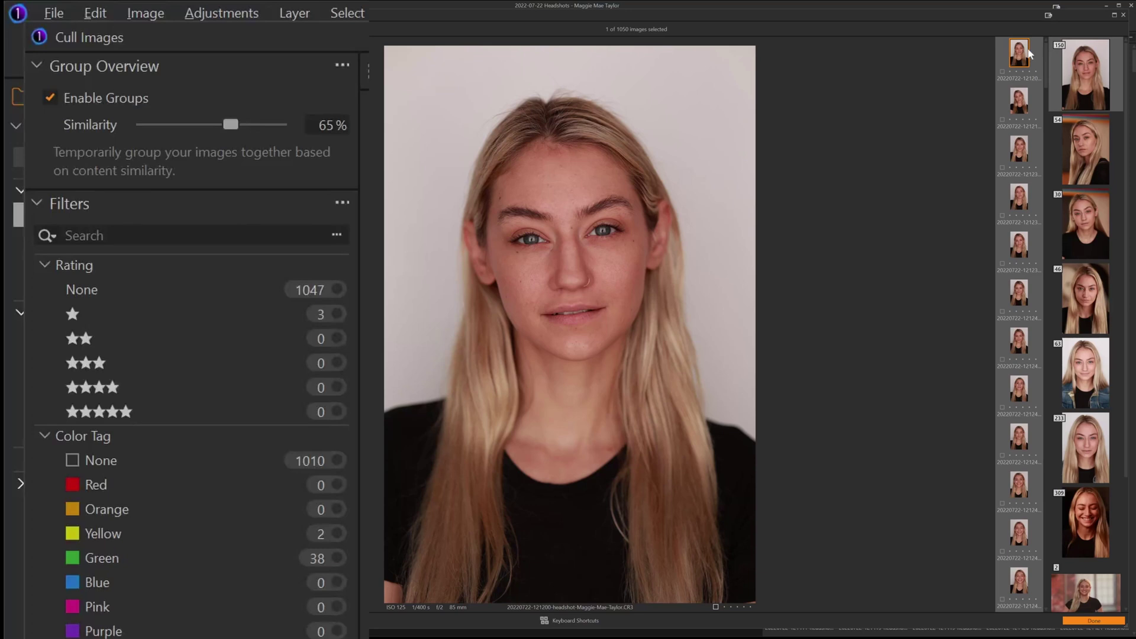
Browse the first group's images, returning to its first shot and stepping to the fifth
{"action": "key", "text": "Down"}
{"action": "key", "text": "Down"}
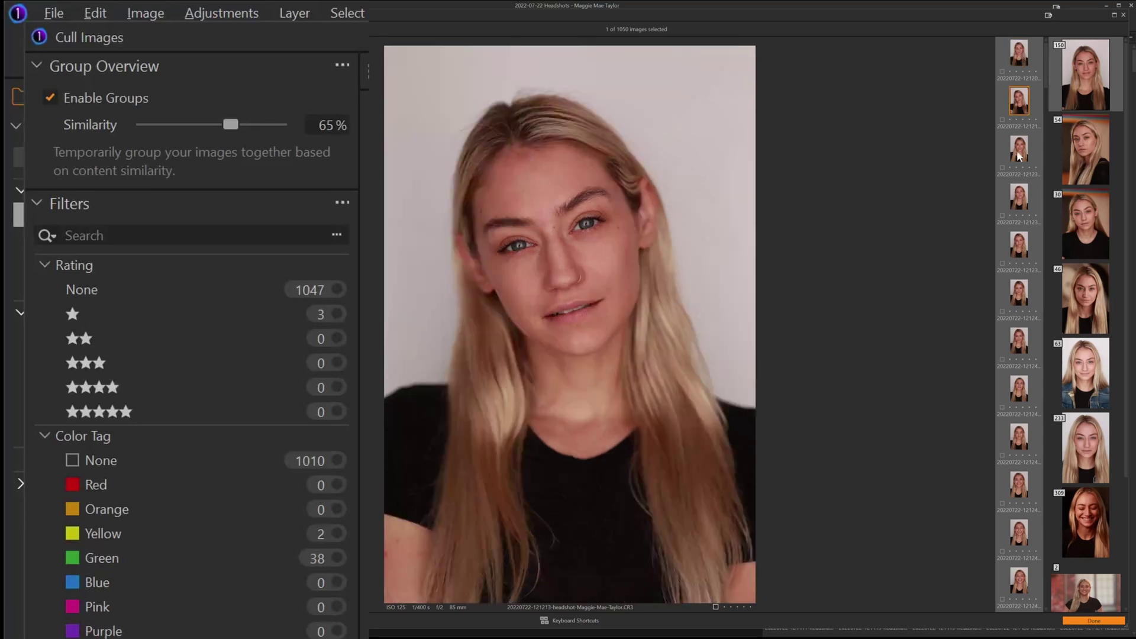
{"action": "left_click", "coordinate": [1019, 53]}
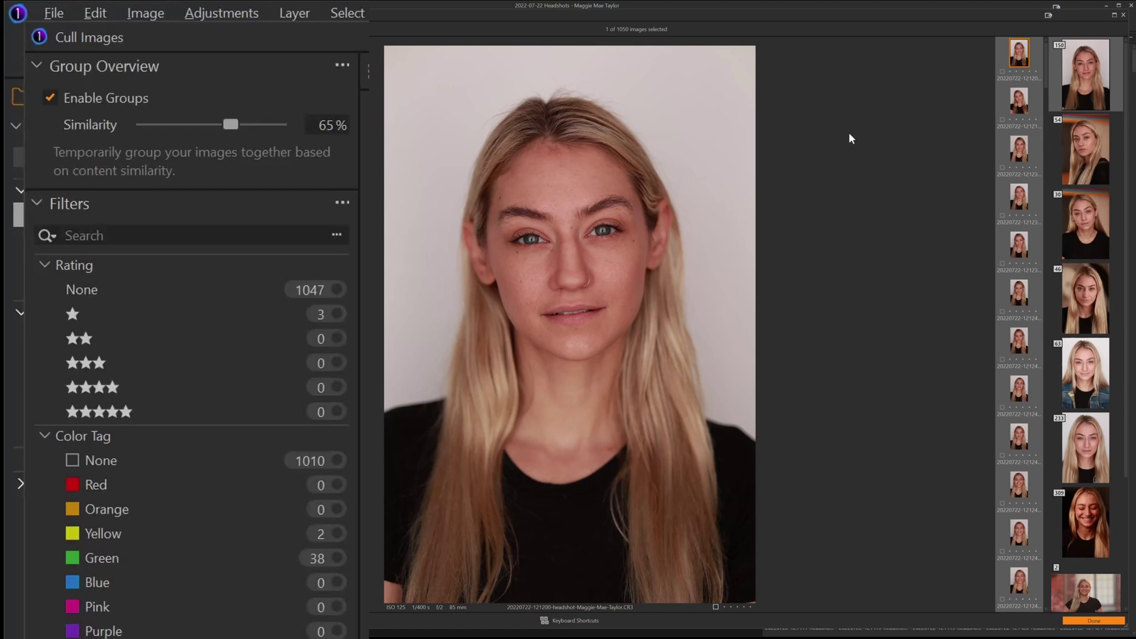
{"action": "key", "text": "Down"}
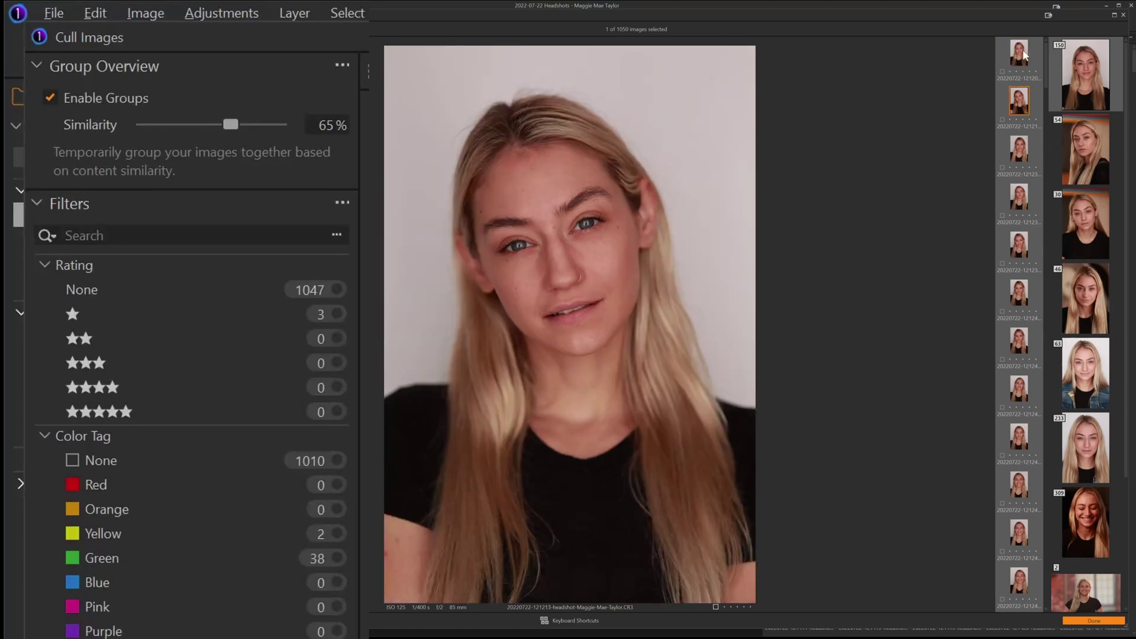
{"action": "key", "text": "Down"}
{"action": "key", "text": "Down"}
{"action": "key", "text": "Down"}
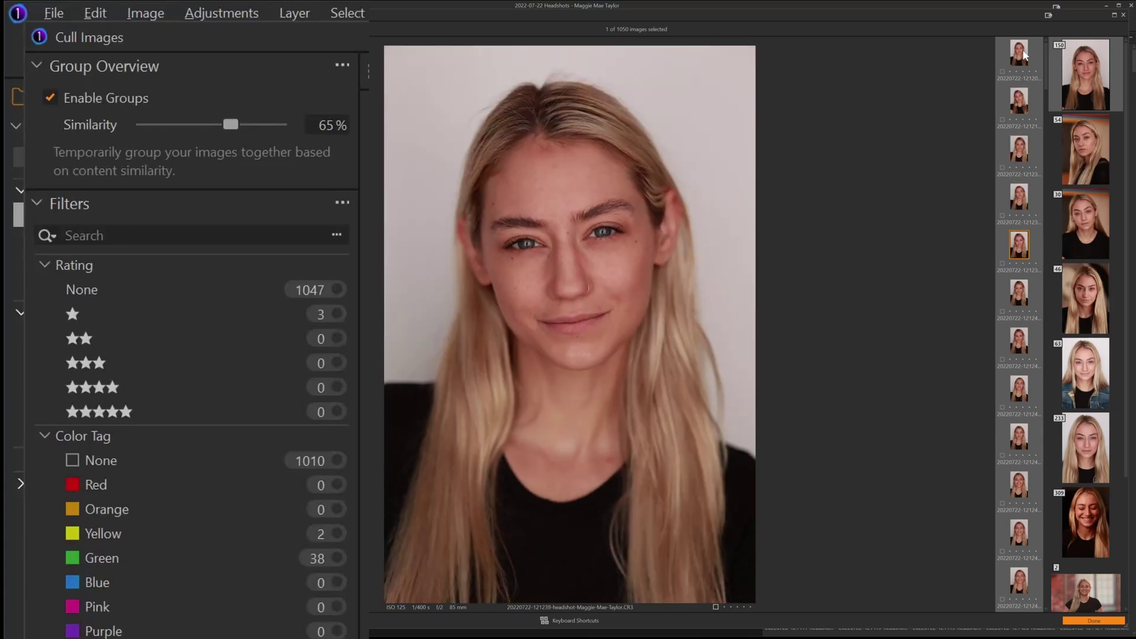
Jump through the 54 and 46 groups, then return to the 150 group at headshot 121246
{"action": "key", "text": "Right"}
{"action": "key", "text": "Right"}
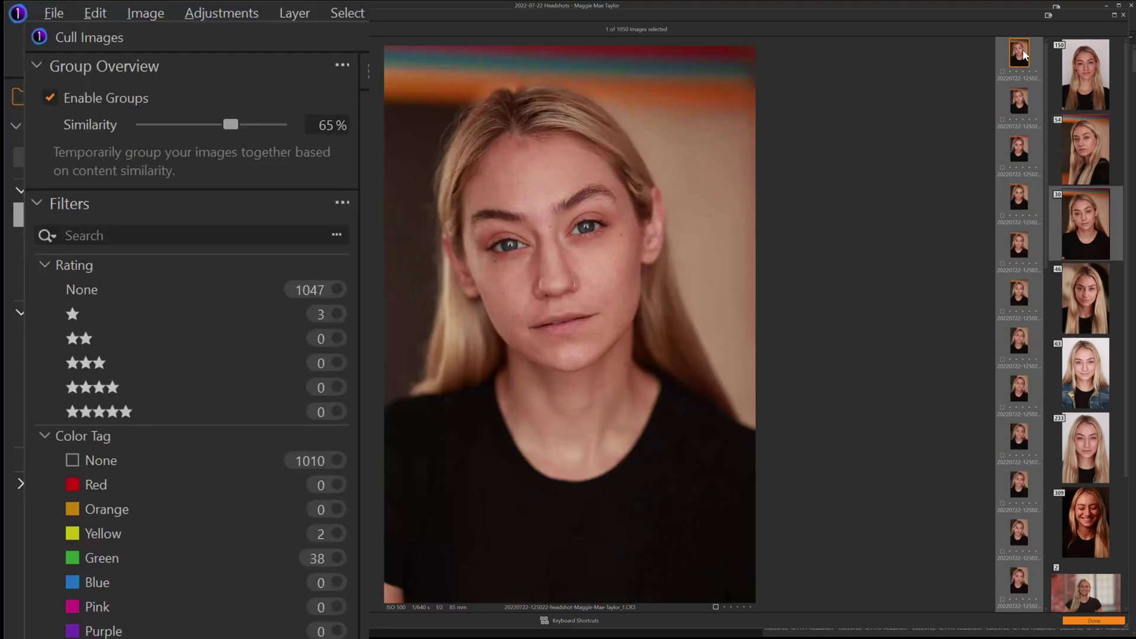
{"action": "key", "text": "Right"}
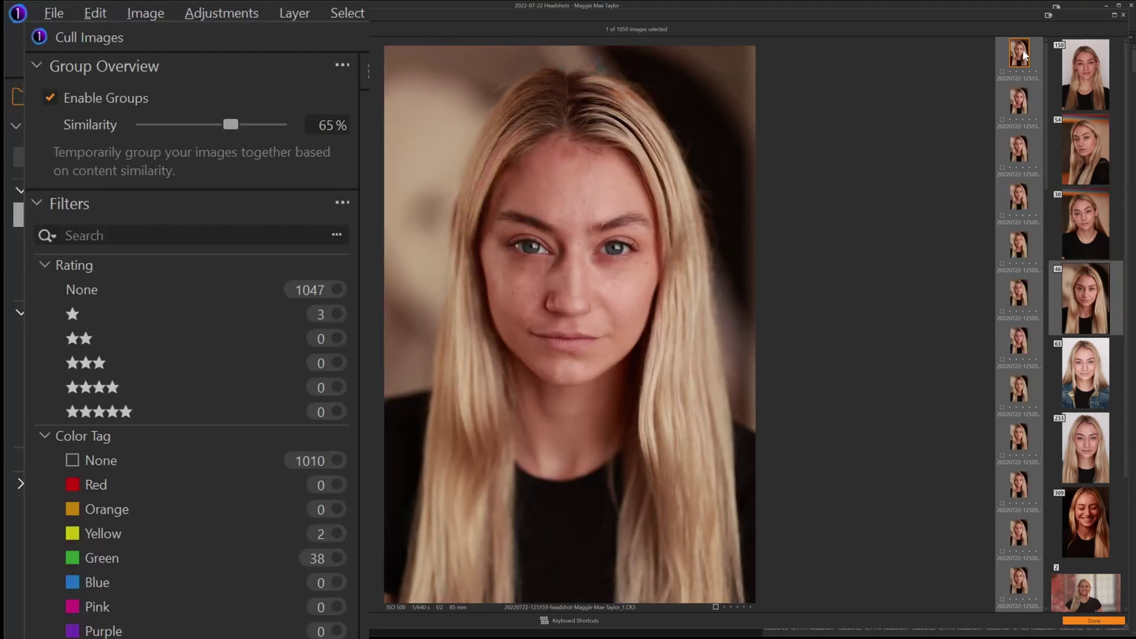
{"action": "key", "text": "Left"}
{"action": "key", "text": "Left"}
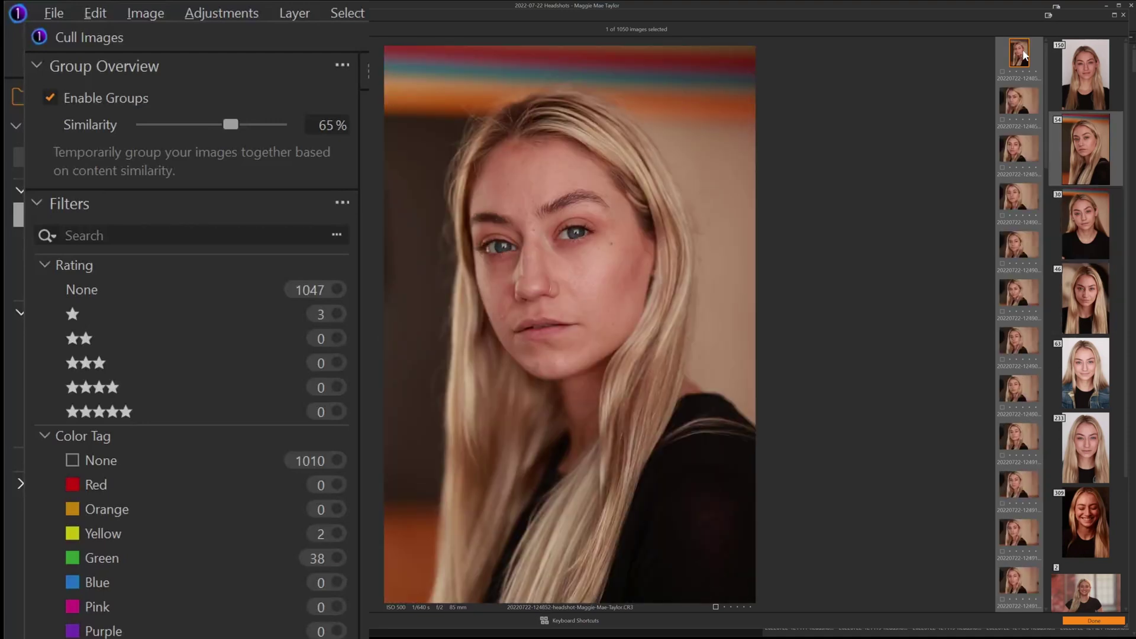
{"action": "key", "text": "Left"}
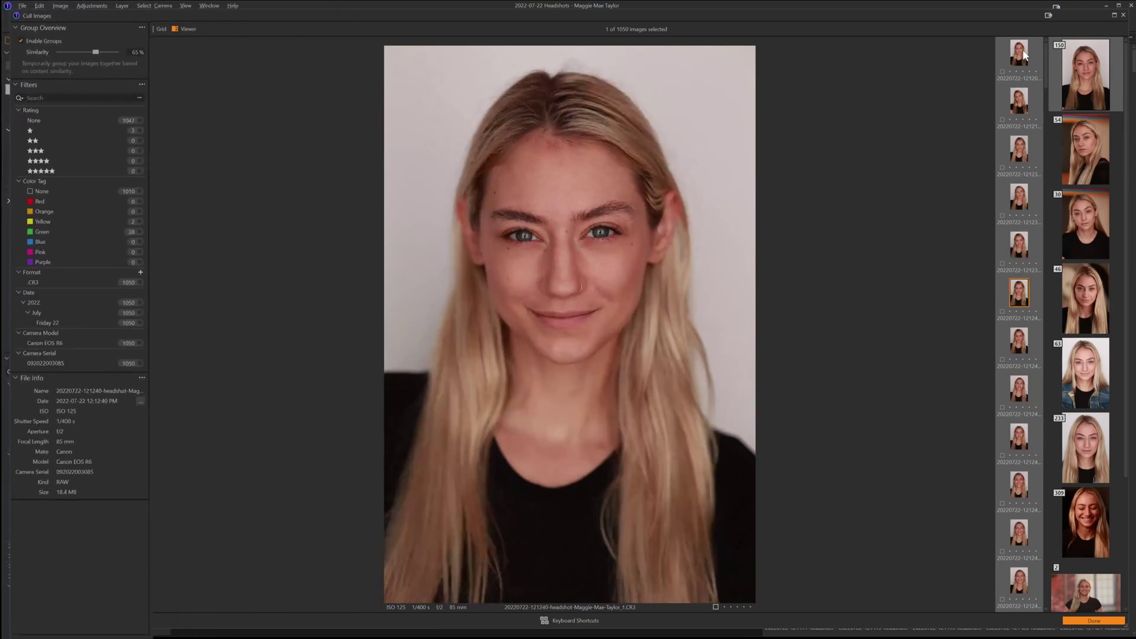
{"action": "key", "text": "Right"}
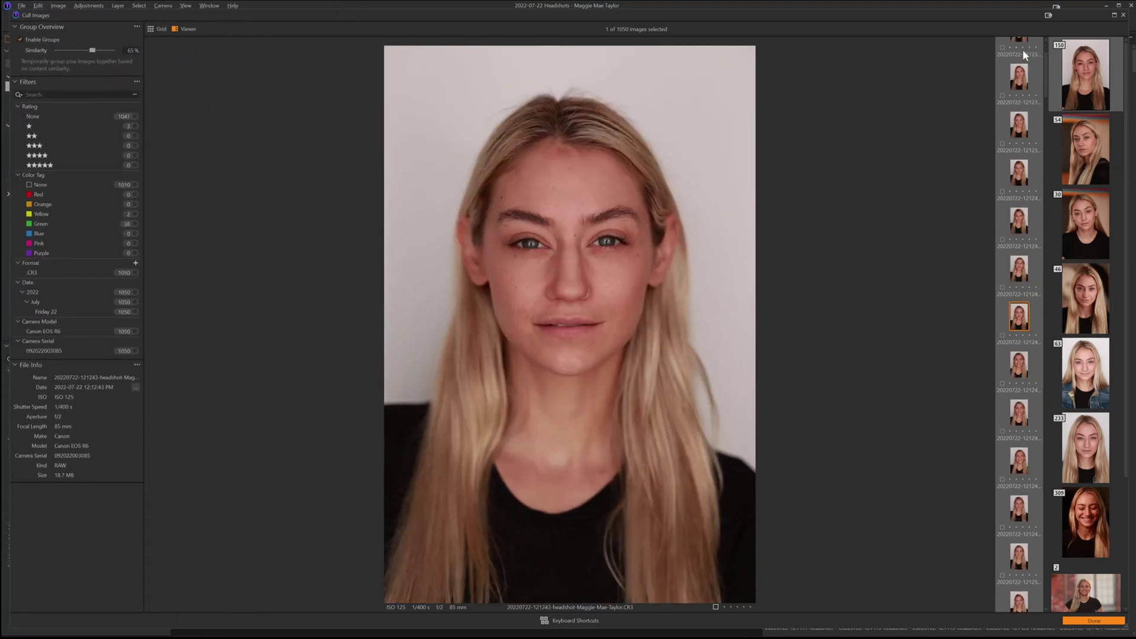
{"action": "key", "text": "Right"}
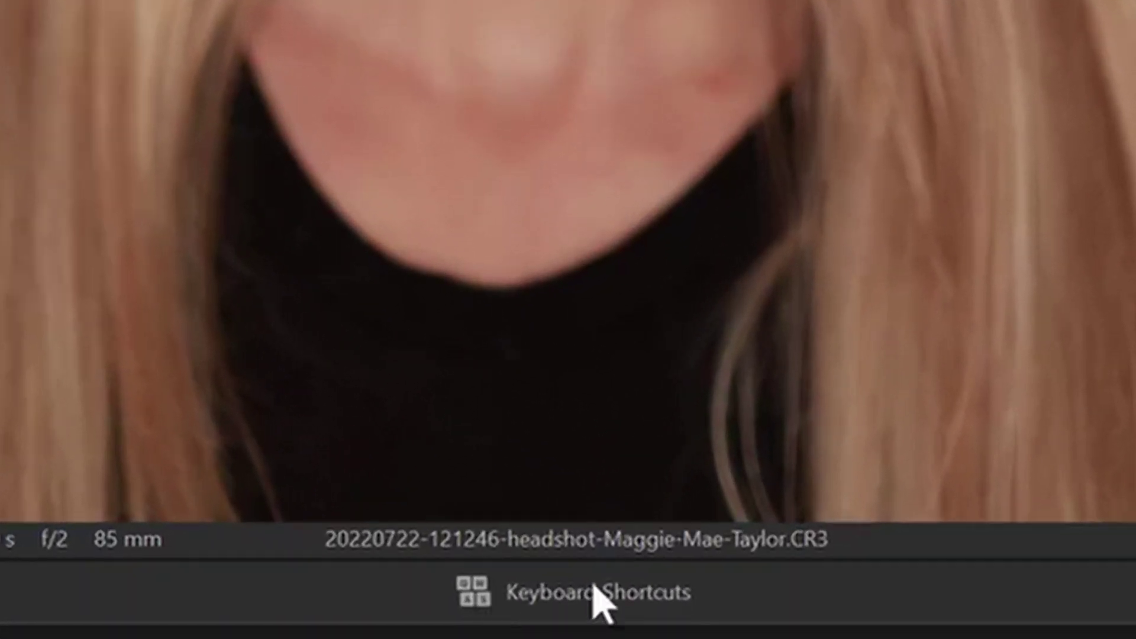
Demonstrate red and green tagging, restoring Green 38 and Red 0, then advance to 121250
{"action": "mouse_move", "coordinate": [599, 612]}
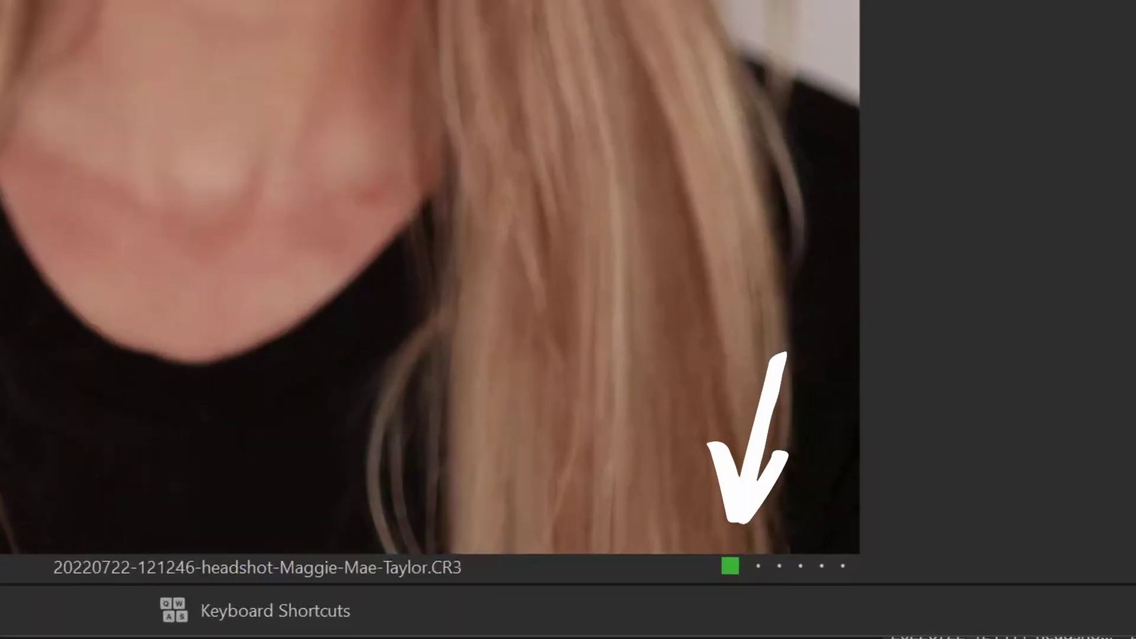
{"action": "key", "text": "minus"}
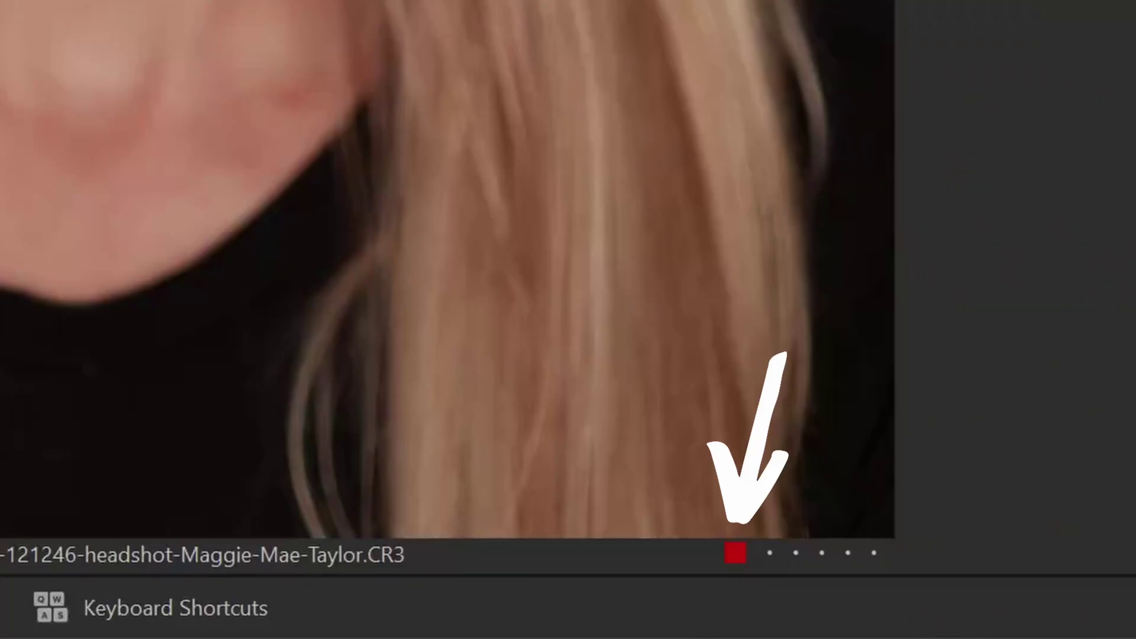
{"action": "key", "text": "plus"}
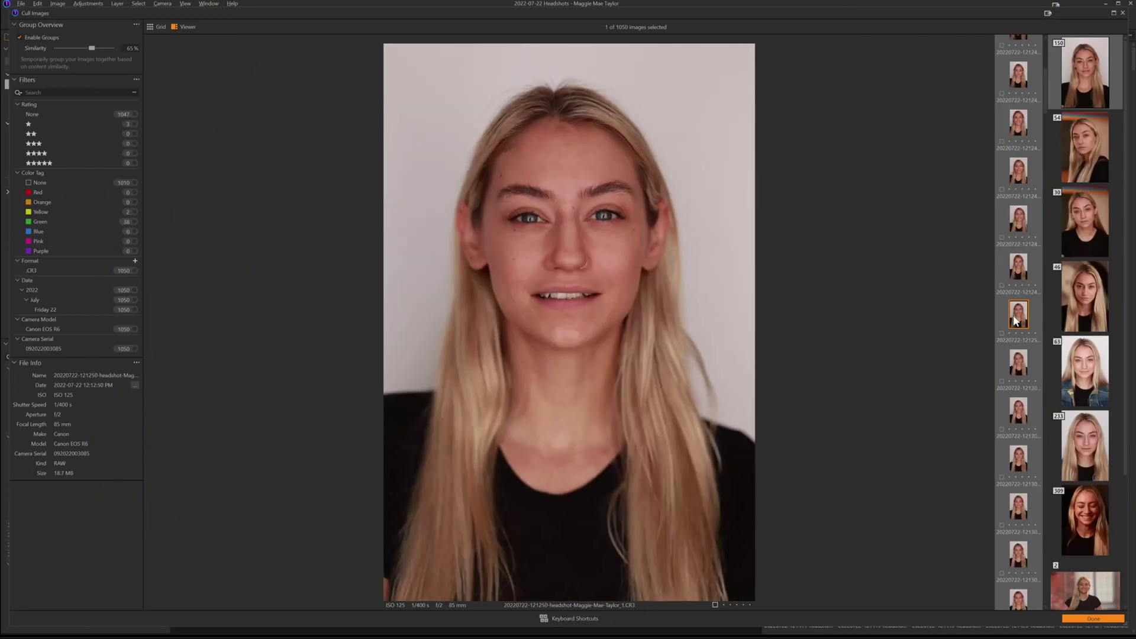
Tag consecutive keeper headshots green with the plus key
{"action": "key", "text": "plus"}
{"action": "key", "text": "Right"}
{"action": "key", "text": "Right"}
{"action": "key", "text": "plus"}
{"action": "key", "text": "Right"}
{"action": "key", "text": "Right"}
{"action": "key", "text": "plus"}
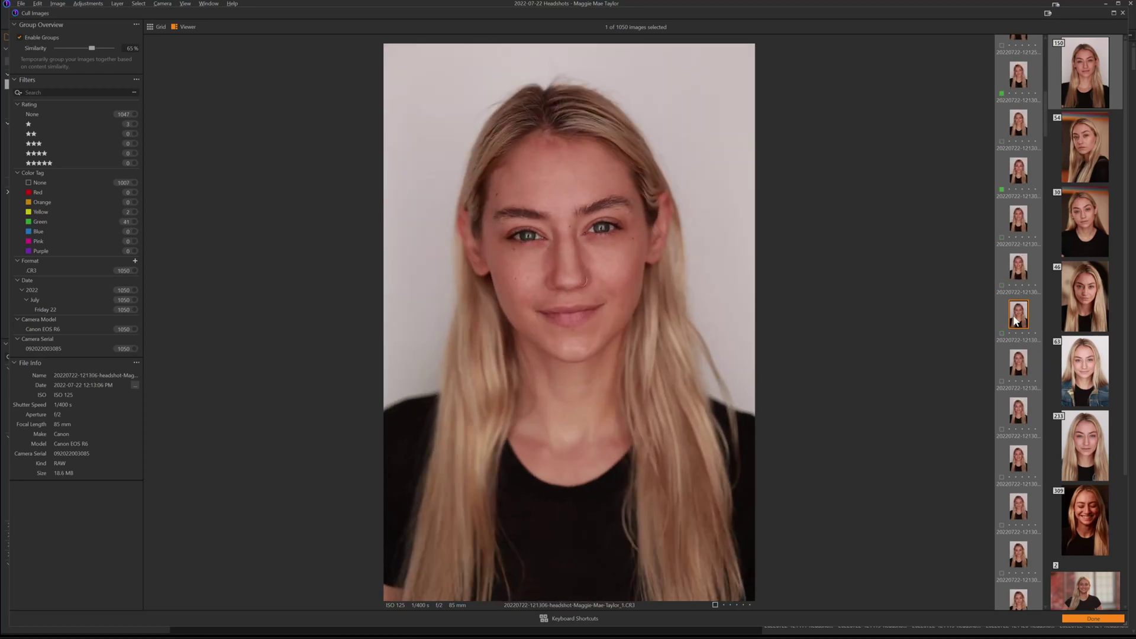
Browse the next two similarity groups, tagging a keeper green
{"action": "key", "text": "Down"}
{"action": "scroll", "coordinate": [1015, 321], "scroll_direction": "down", "scroll_amount": 10}
{"action": "left_click", "coordinate": [1014, 321]}
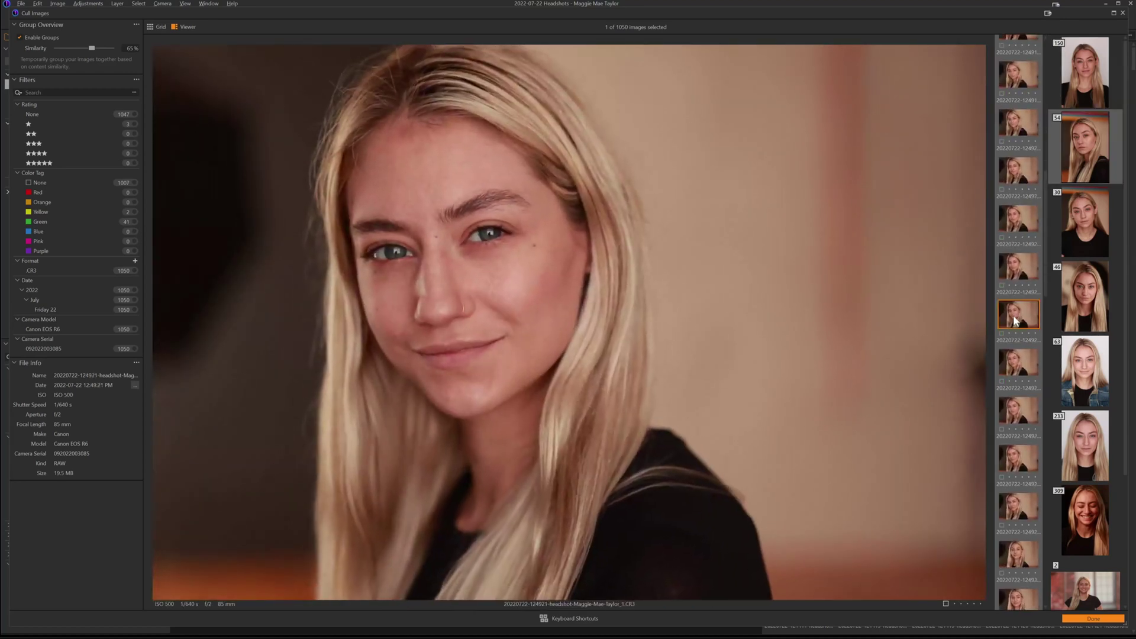
{"action": "key", "text": "Right"}
{"action": "key", "text": "Right"}
{"action": "key", "text": "Right"}
{"action": "key", "text": "Right"}
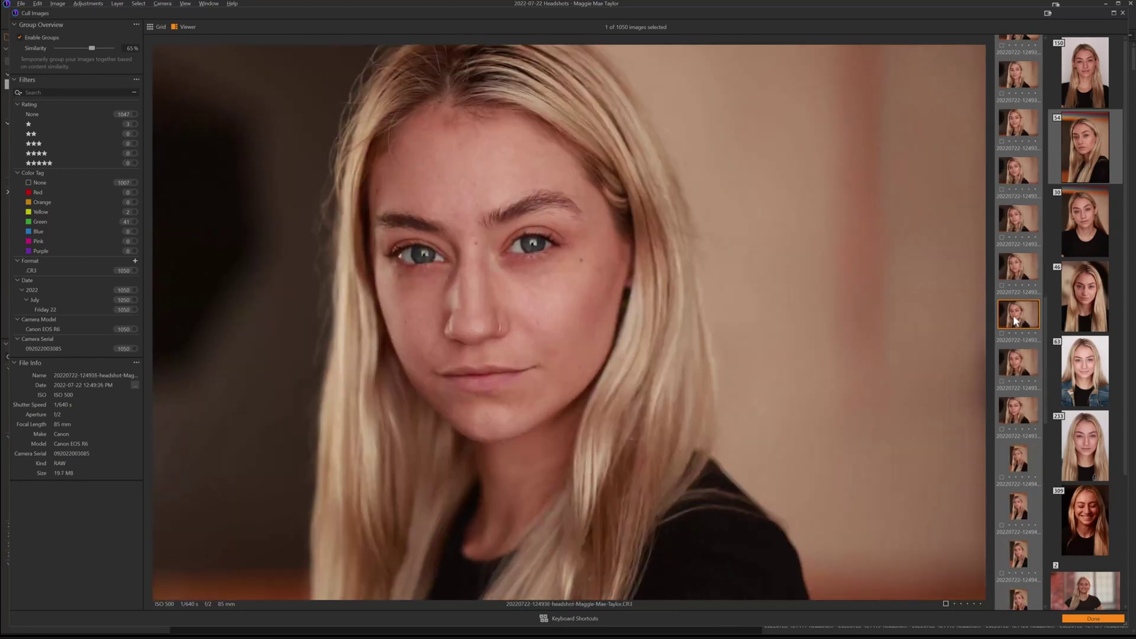
{"action": "key", "text": "Right"}
{"action": "key", "text": "Right"}
{"action": "key", "text": "Right"}
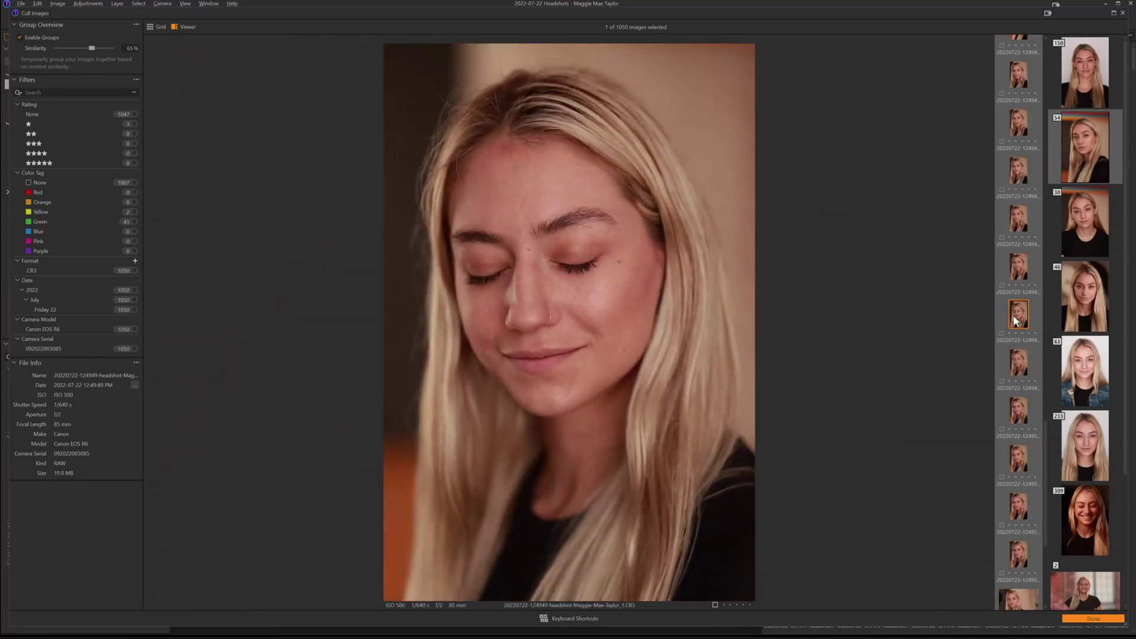
{"action": "key", "text": "Down"}
{"action": "key", "text": "plus"}
{"action": "key", "text": "Right"}
{"action": "key", "text": "Right"}
{"action": "key", "text": "Right"}
{"action": "key", "text": "Right"}
{"action": "key", "text": "Right"}
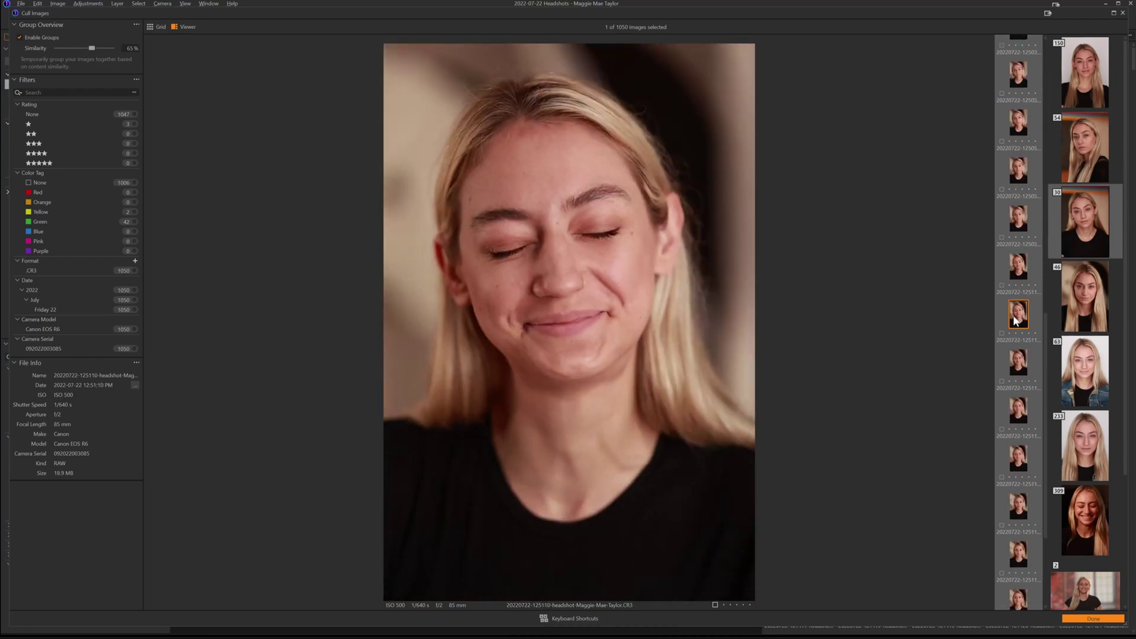
{"action": "key", "text": "Right"}
{"action": "key", "text": "Right"}
{"action": "key", "text": "Right"}
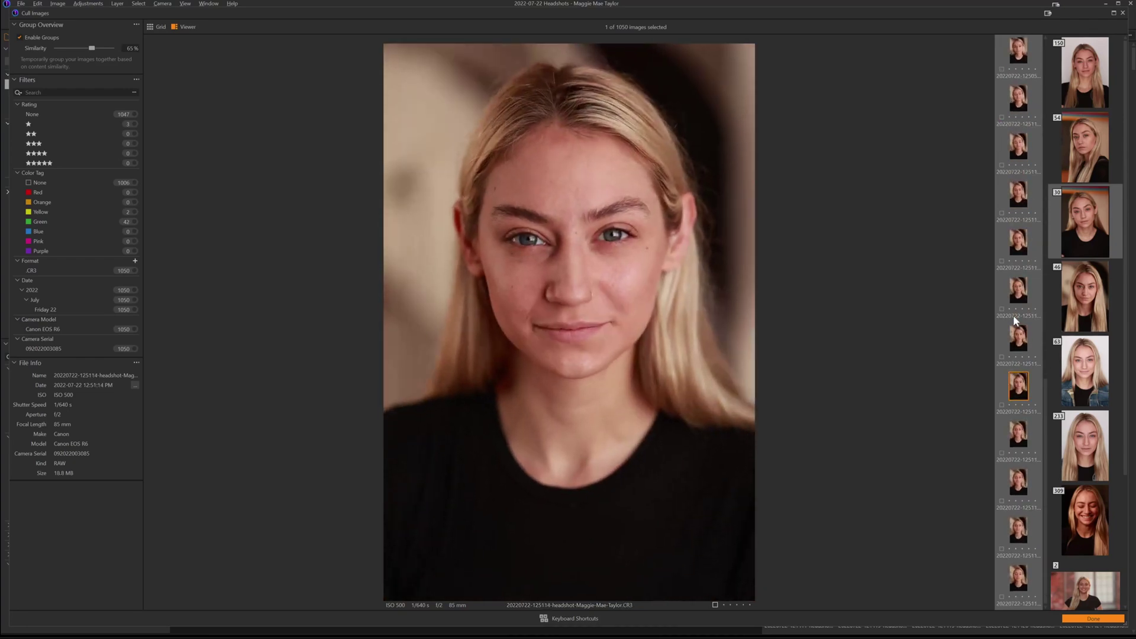
Tag a keeper green in the following group (Green 43), then jump ahead to the 233-frame group
{"action": "key", "text": "Down"}
{"action": "key", "text": "Down"}
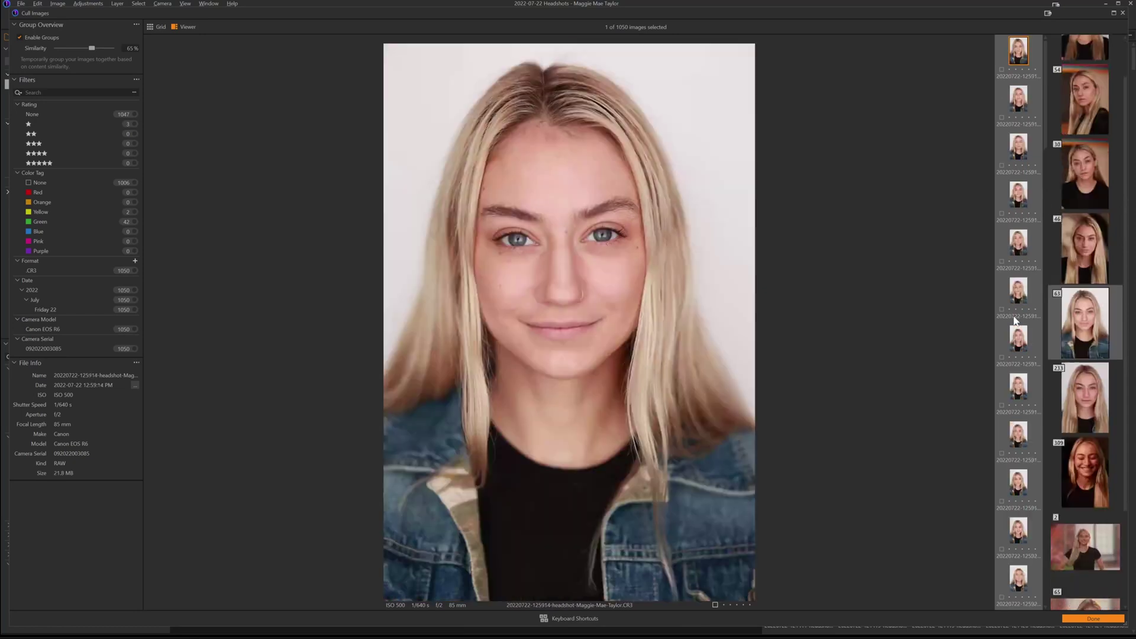
{"action": "key", "text": "Right"}
{"action": "key", "text": "Right"}
{"action": "key", "text": "Right"}
{"action": "key", "text": "Right"}
{"action": "key", "text": "Right"}
{"action": "key", "text": "Right"}
{"action": "key", "text": "Right"}
{"action": "key", "text": "Right"}
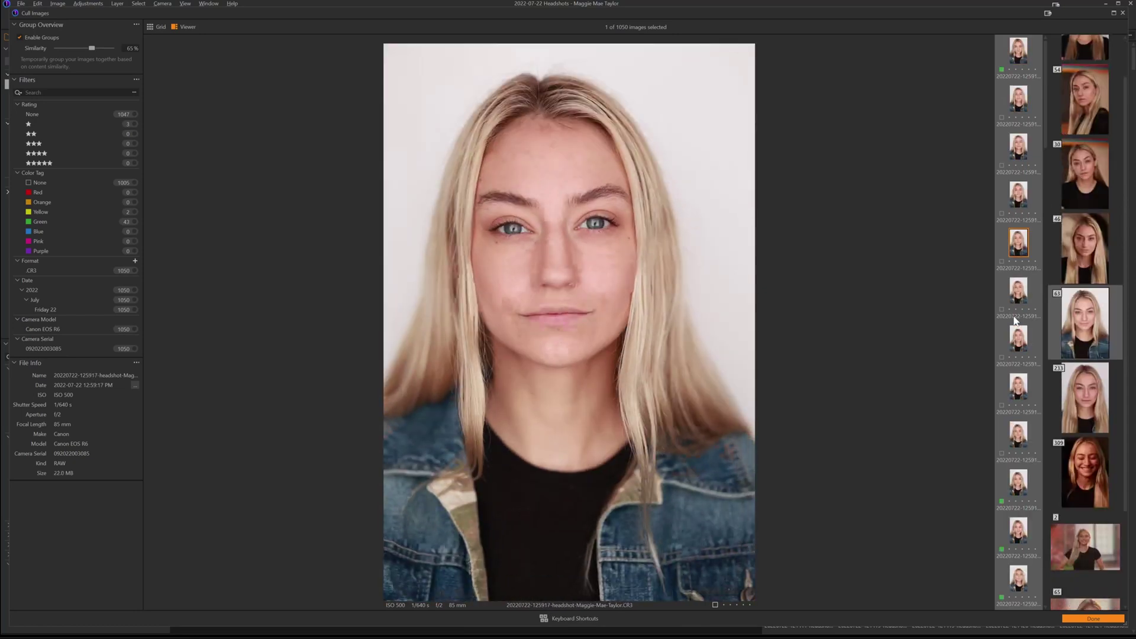
{"action": "key", "text": "plus"}
{"action": "key", "text": "Right"}
{"action": "key", "text": "Right"}
{"action": "key", "text": "Right"}
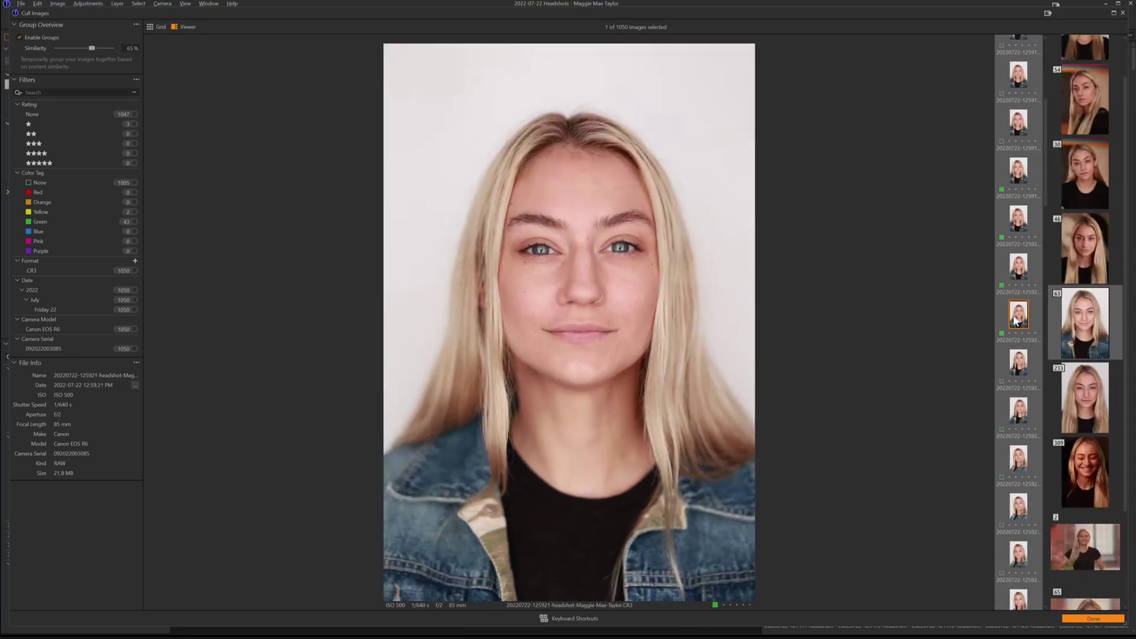
{"action": "key", "text": "Down"}
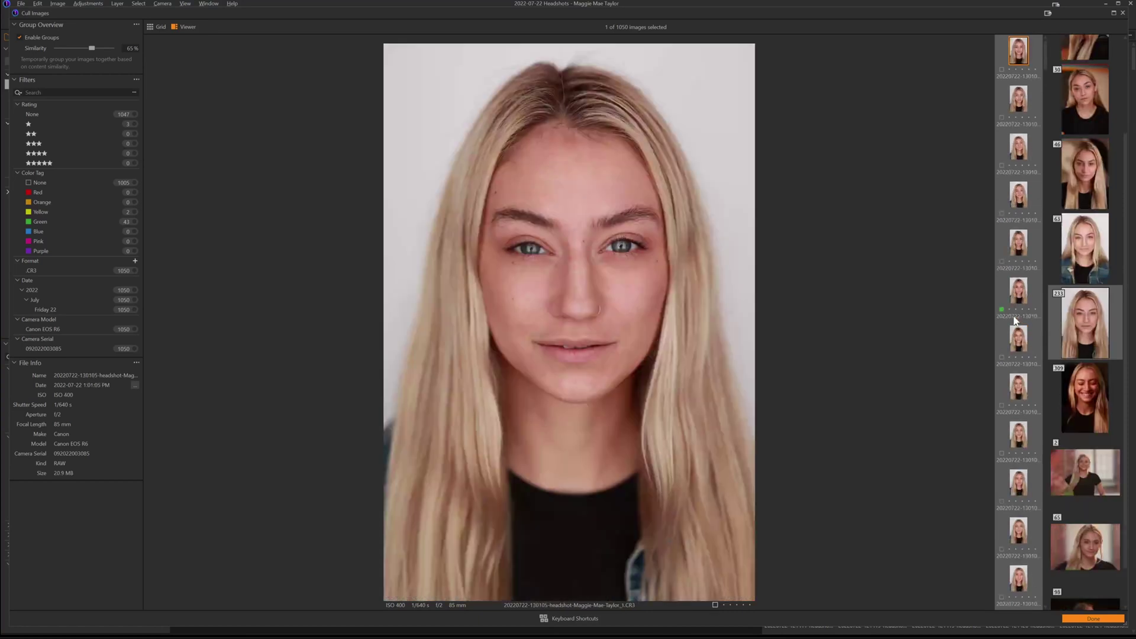
{"action": "key", "text": "Down"}
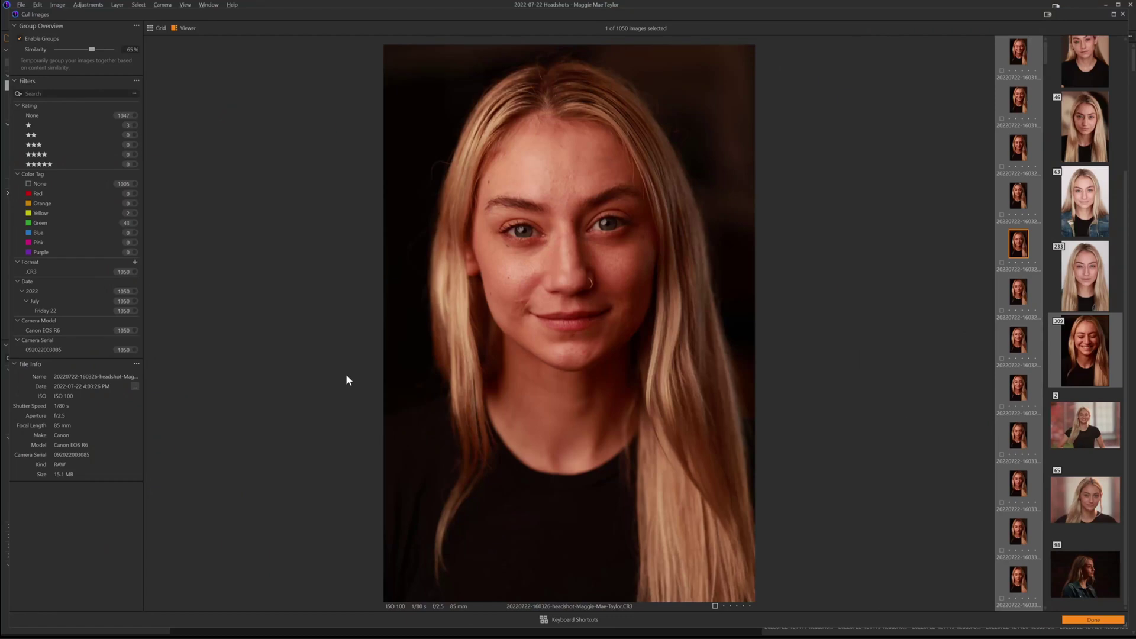
In group 309, tag two dark-background portraits green and one red
{"action": "key", "text": "Right"}
{"action": "key", "text": "plus"}
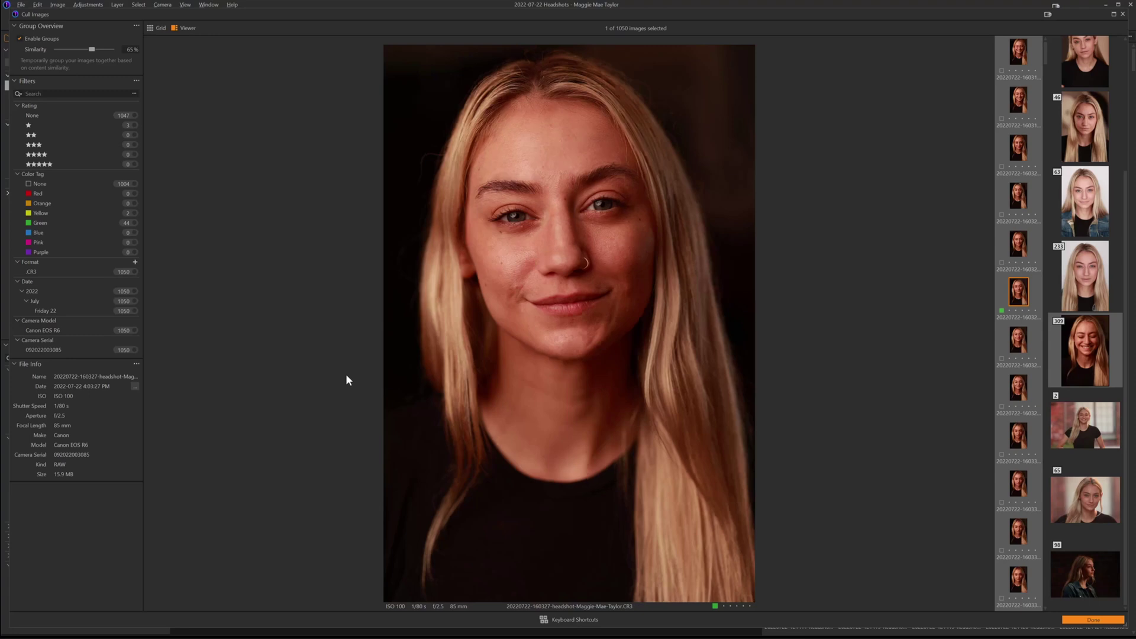
{"action": "key", "text": "Right"}
{"action": "key", "text": "plus"}
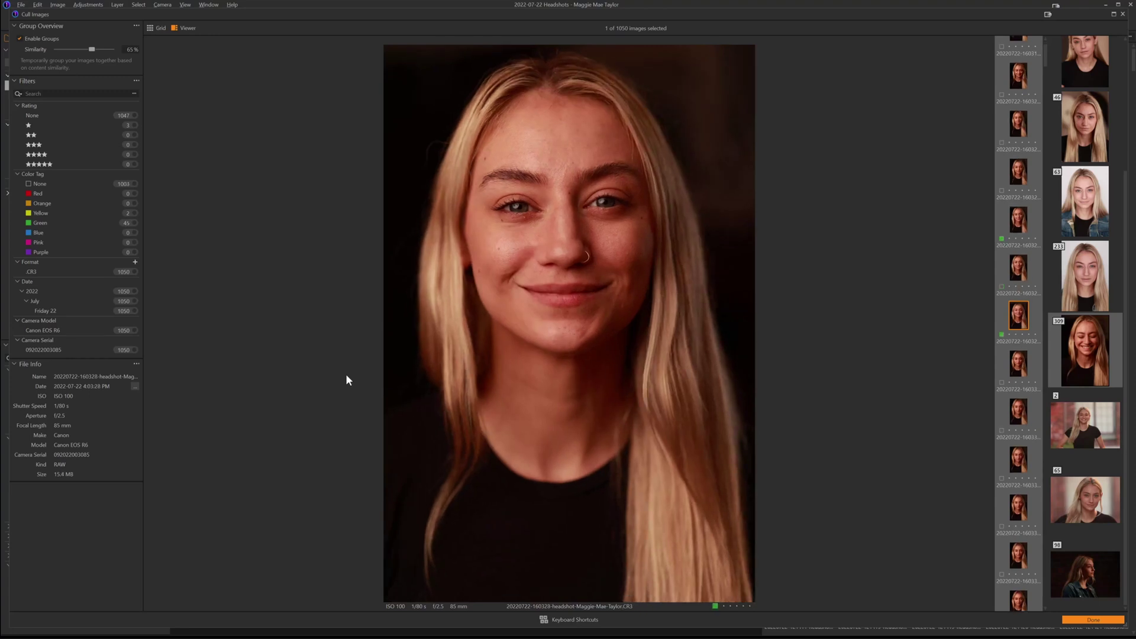
{"action": "key", "text": "Right"}
{"action": "key", "text": "Right"}
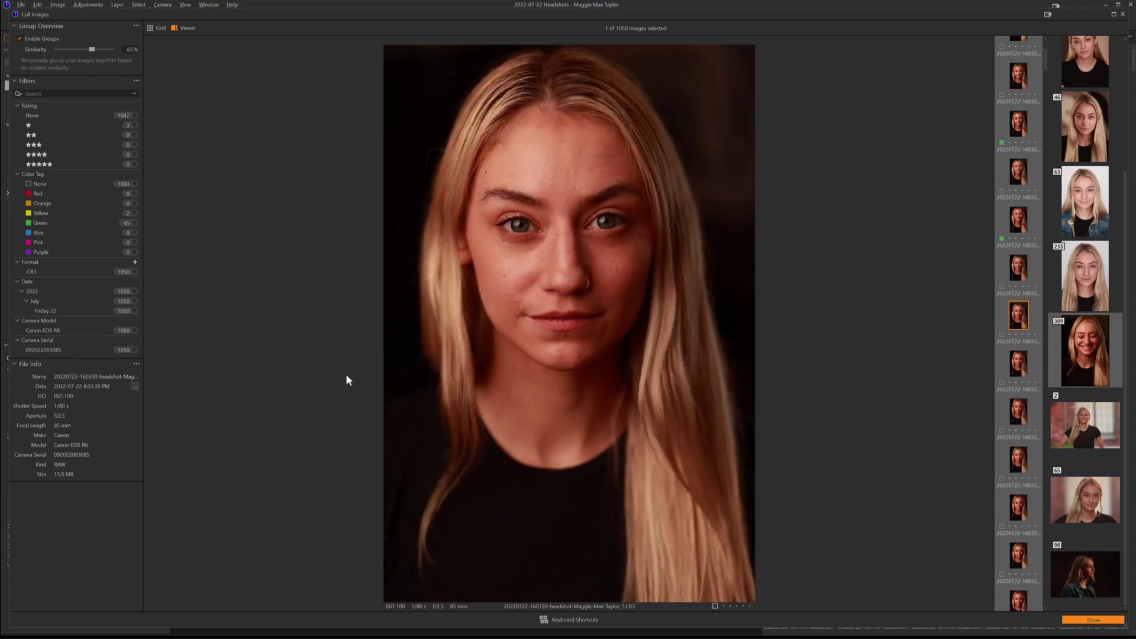
{"action": "key", "text": "Right"}
{"action": "key", "text": "Right"}
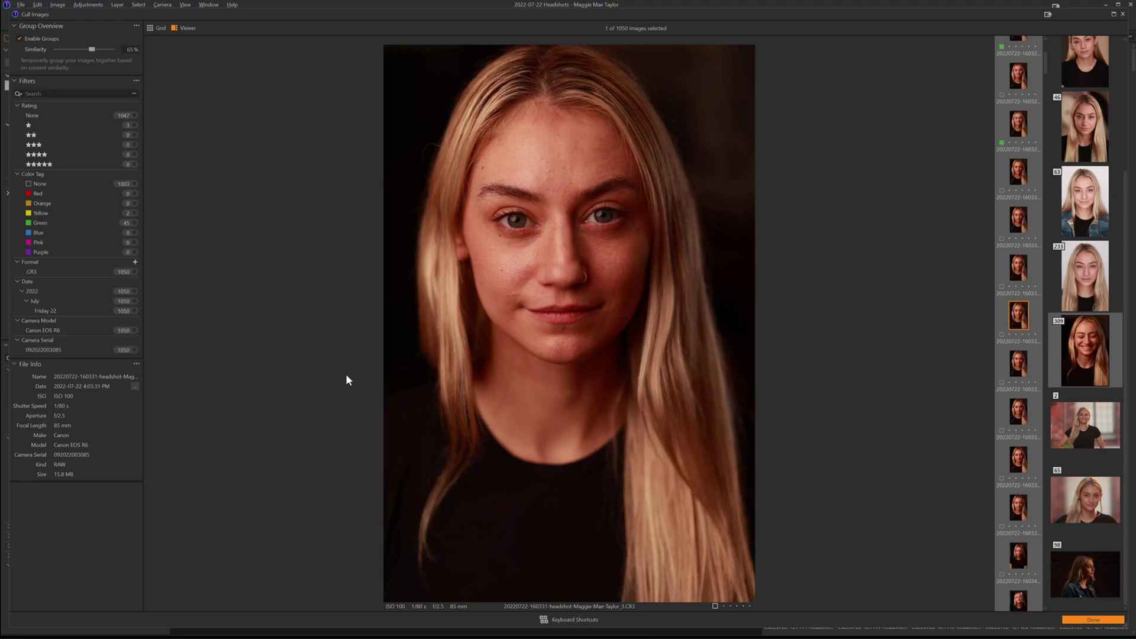
{"action": "key", "text": "Left"}
{"action": "key", "text": "minus"}
{"action": "key", "text": "Right"}
{"action": "key", "text": "Left"}
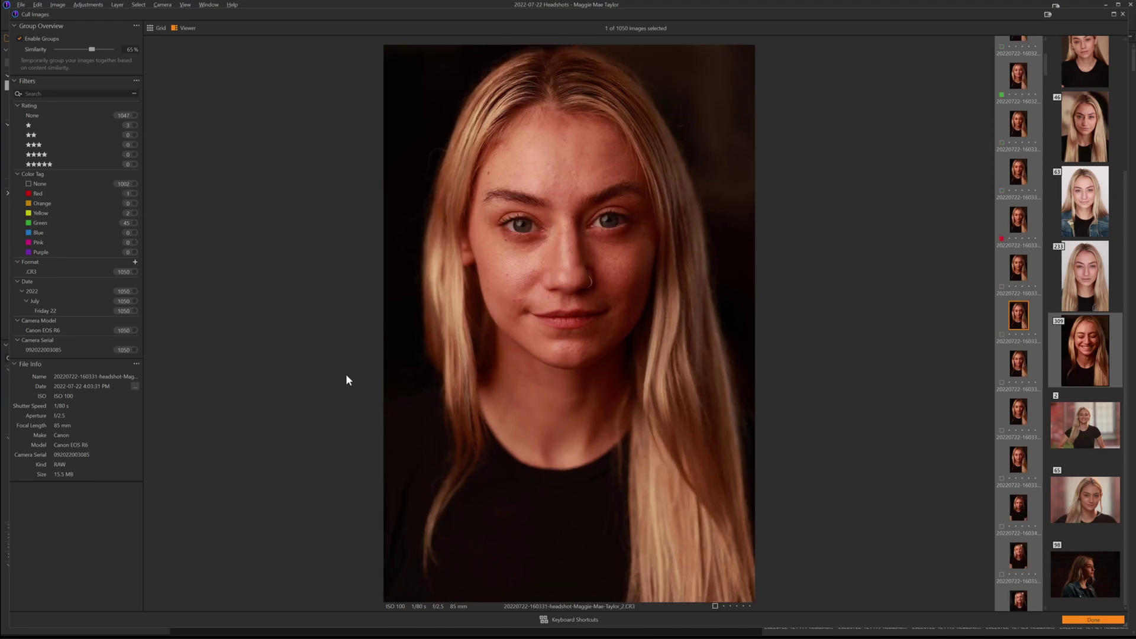
{"action": "key", "text": "Right"}
{"action": "key", "text": "Right"}
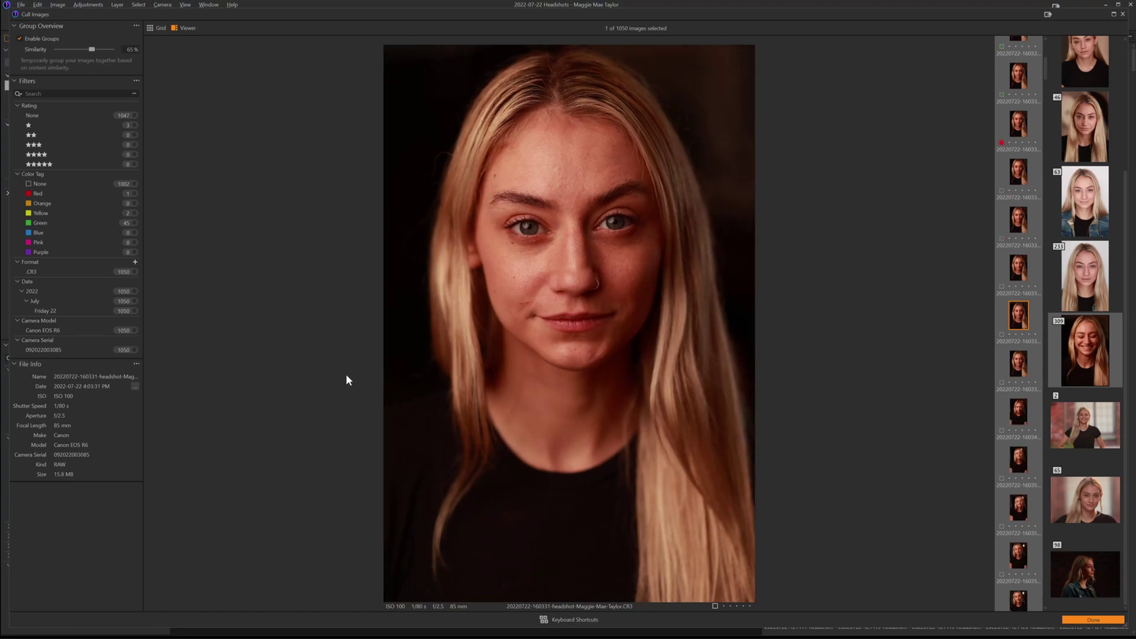
Open the denim-jacket group and step through to the standing landscape shot
{"action": "left_click", "coordinate": [1090, 578]}
{"action": "key", "text": "Right"}
{"action": "key", "text": "Right"}
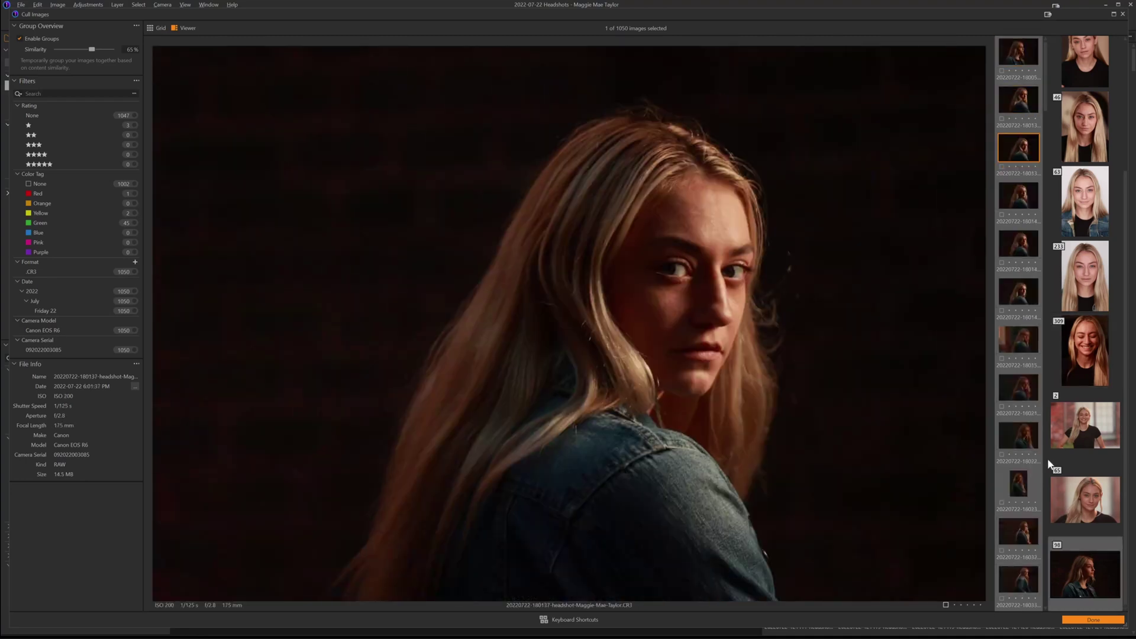
{"action": "key", "text": "Right"}
{"action": "key", "text": "Right"}
{"action": "key", "text": "Right"}
{"action": "key", "text": "Right"}
{"action": "key", "text": "Right"}
{"action": "key", "text": "Right"}
{"action": "key", "text": "Right"}
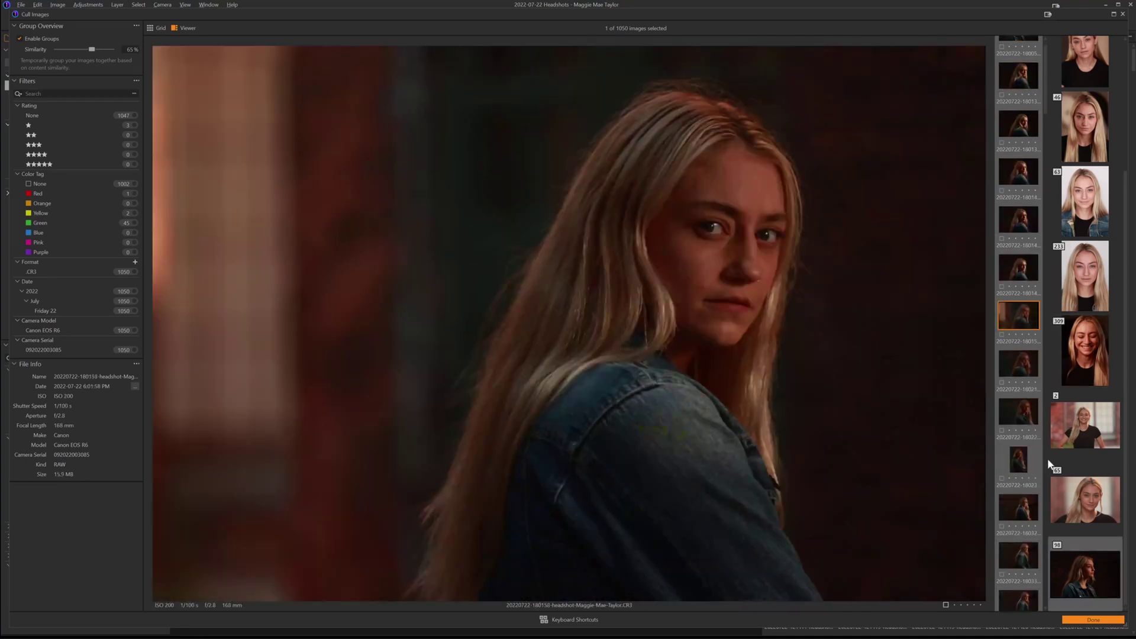
{"action": "key", "text": "Right"}
{"action": "key", "text": "Right"}
{"action": "key", "text": "Right"}
{"action": "key", "text": "Right"}
{"action": "key", "text": "Right"}
{"action": "key", "text": "Right"}
{"action": "key", "text": "Right"}
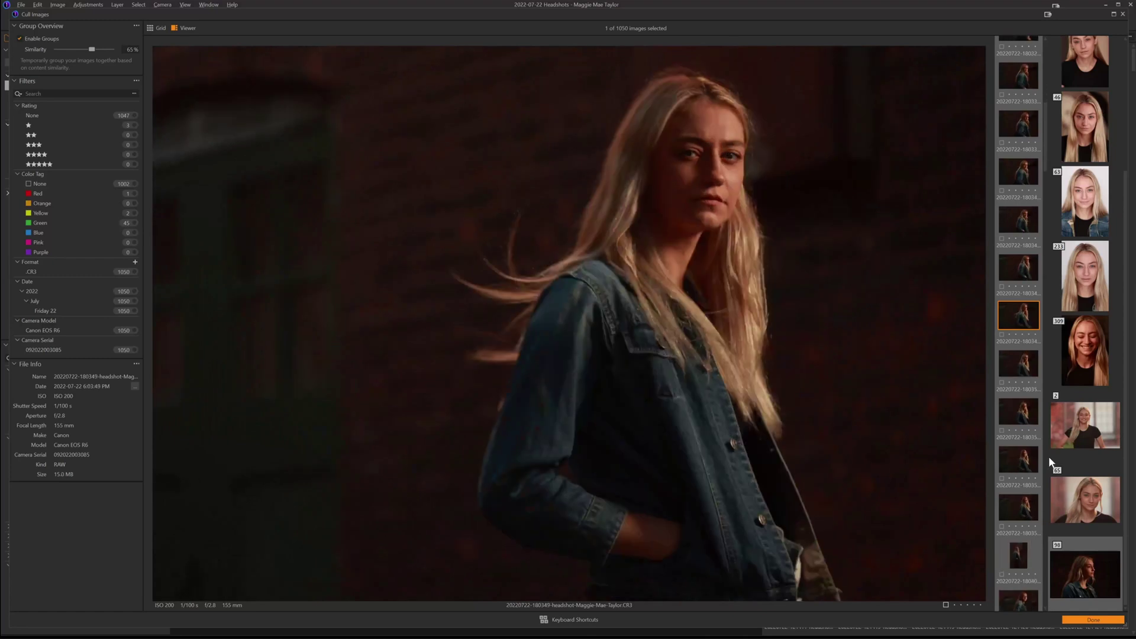
Exit culling, select portrait 162432 in the browser, and restart Cull Images from it
{"action": "left_click", "coordinate": [1094, 620]}
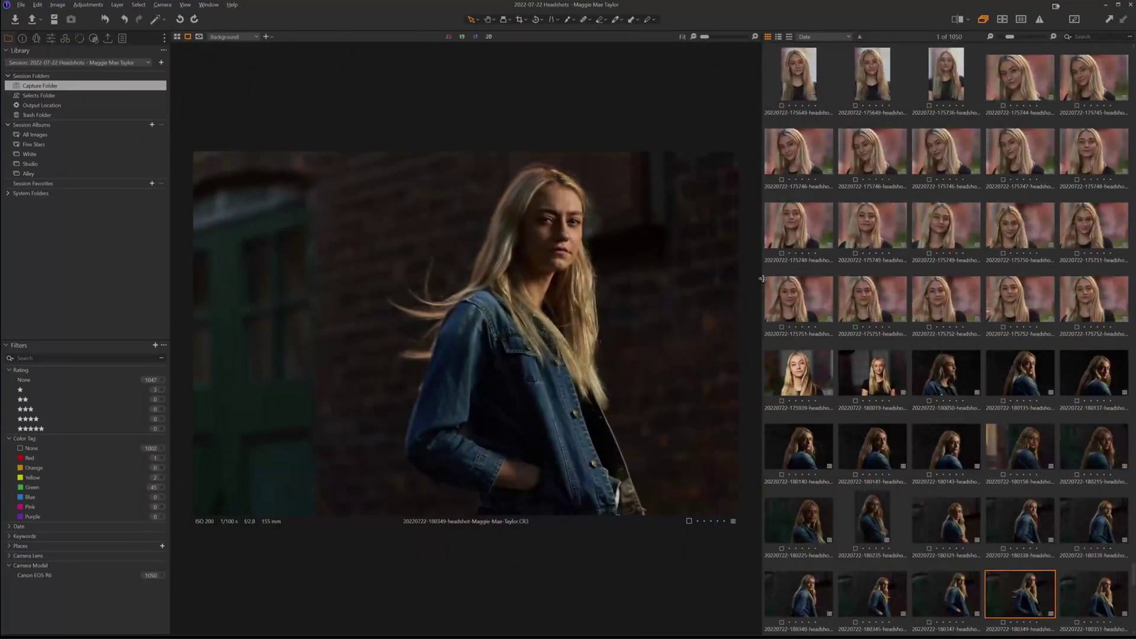
{"action": "left_click", "coordinate": [939, 154]}
{"action": "scroll", "coordinate": [863, 328], "scroll_direction": "up", "scroll_amount": 6}
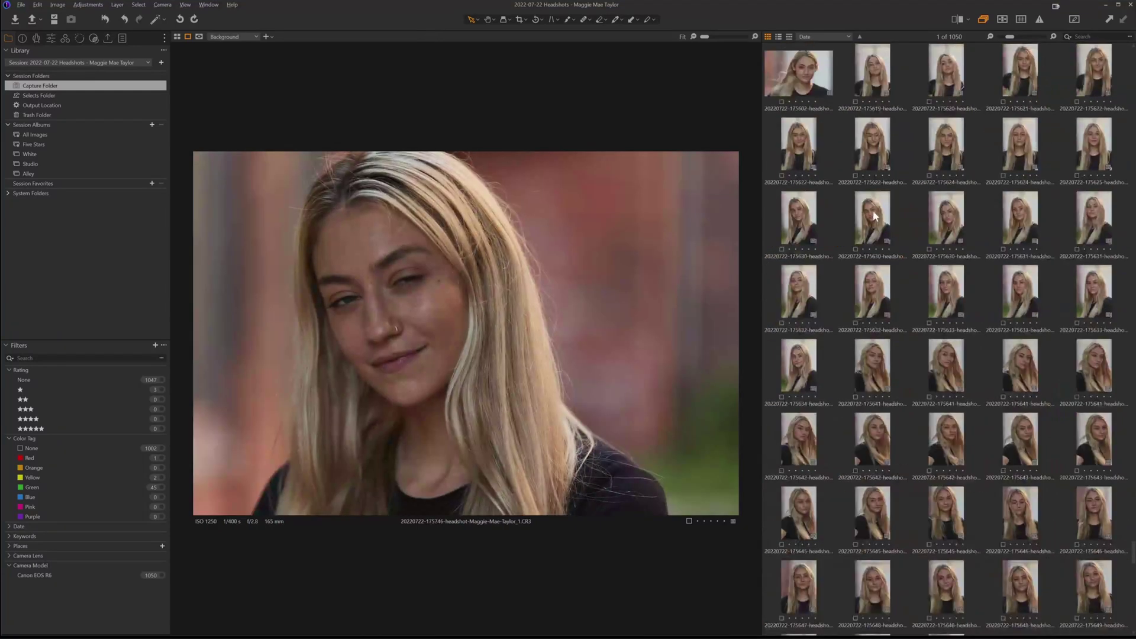
{"action": "left_click", "coordinate": [874, 214]}
{"action": "key", "text": "Up"}
{"action": "key", "text": "Up"}
{"action": "key", "text": "Up"}
{"action": "key", "text": "Up"}
{"action": "key", "text": "Up"}
{"action": "key", "text": "Up"}
{"action": "key", "text": "Up"}
{"action": "key", "text": "Up"}
{"action": "key", "text": "Up"}
{"action": "key", "text": "Up"}
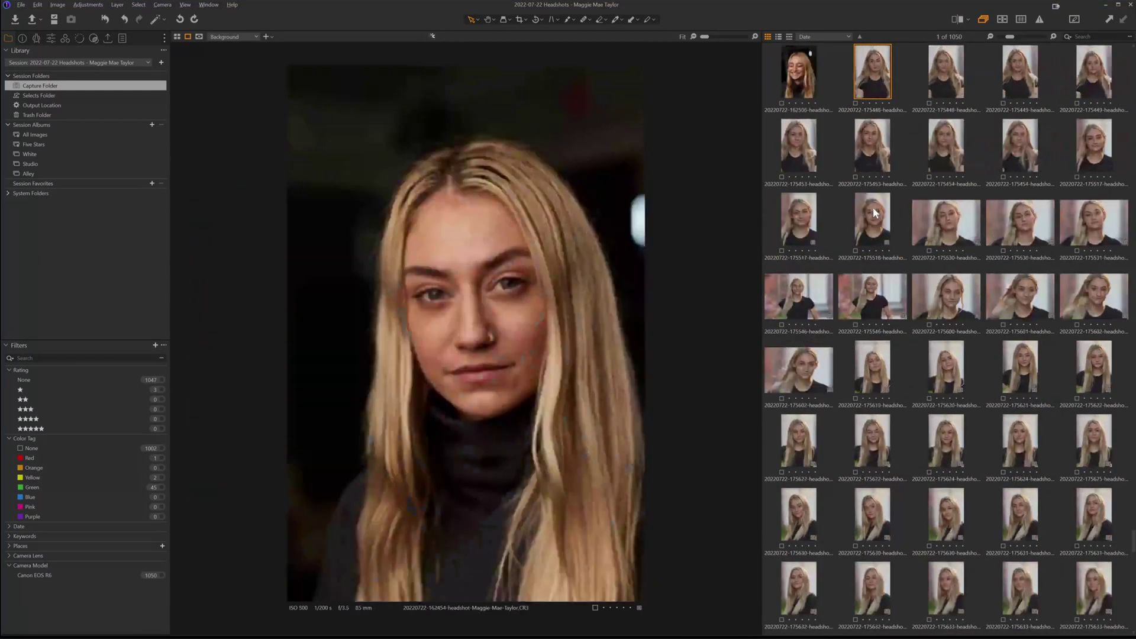
{"action": "key", "text": "Up"}
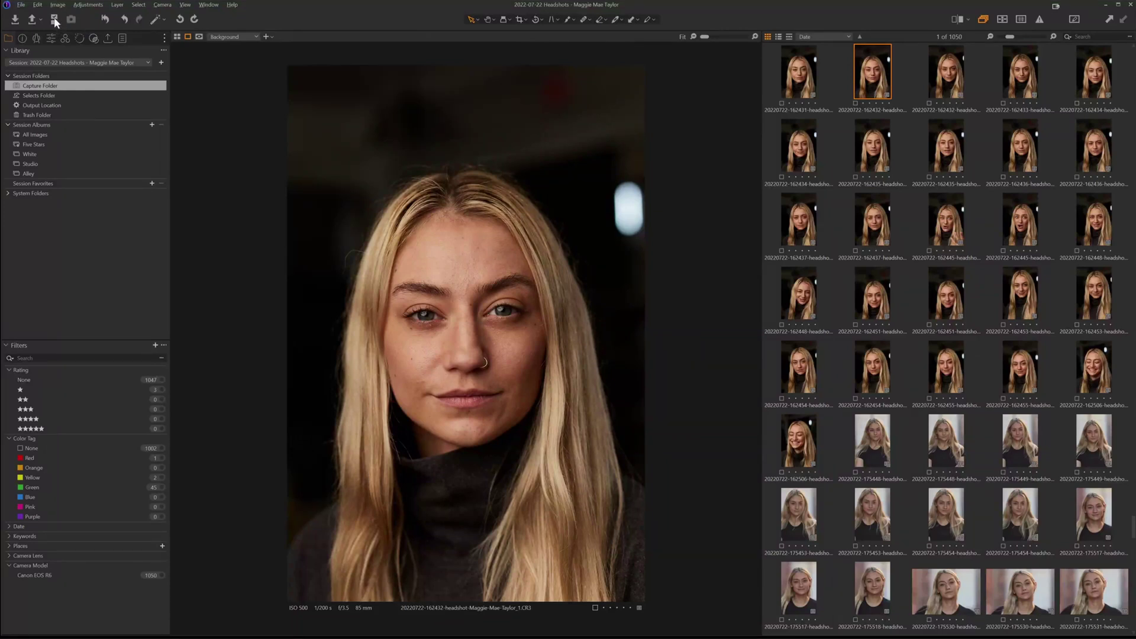
{"action": "left_click", "coordinate": [54, 19]}
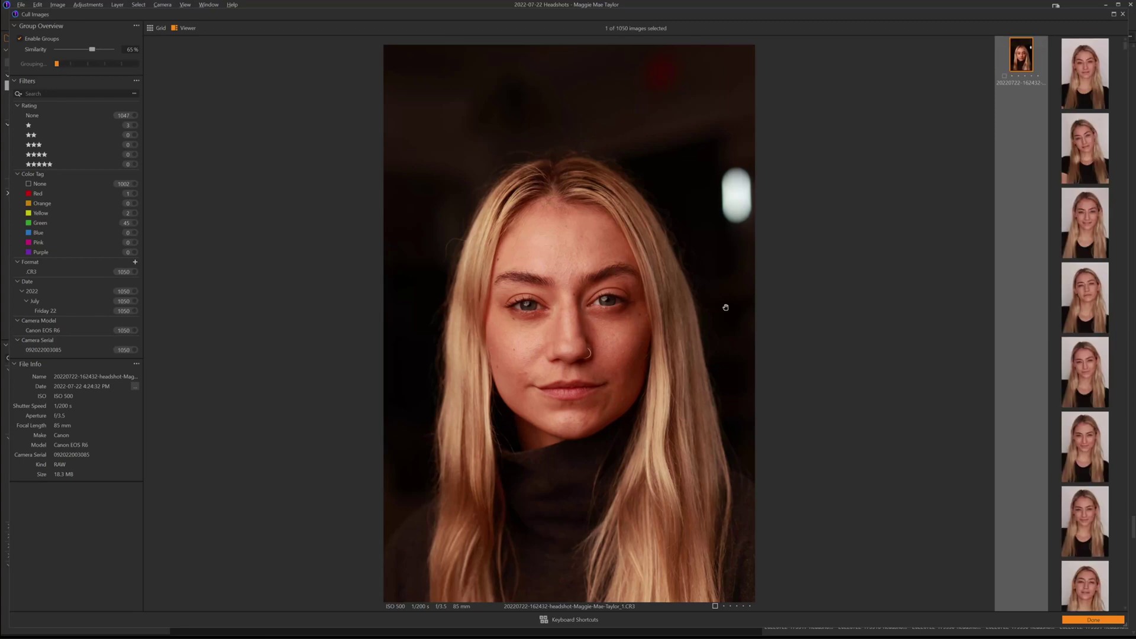